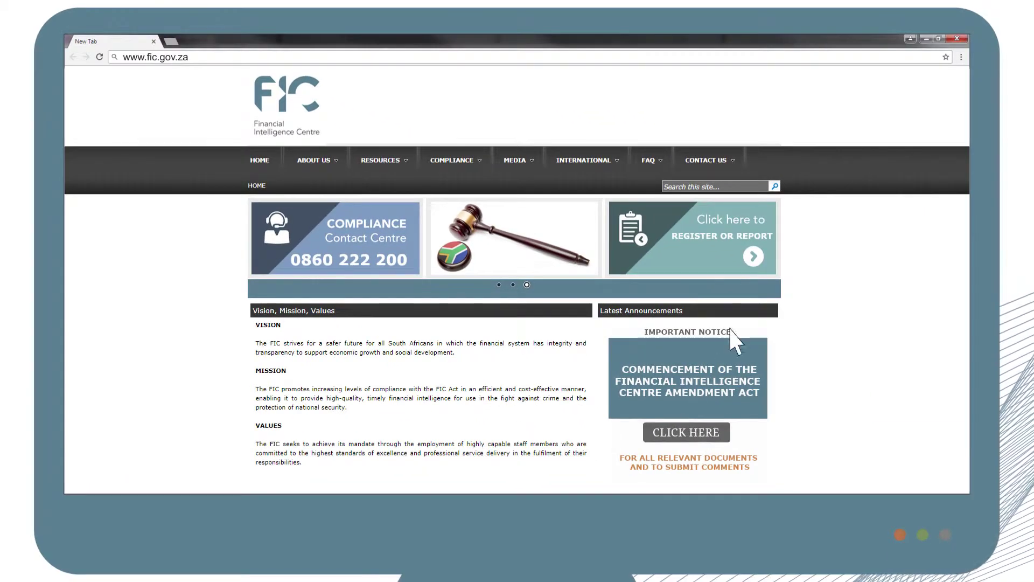
Sign in to the goAML portal with Institution Y's user name and password.
{"action": "left_click", "coordinate": [754, 255]}
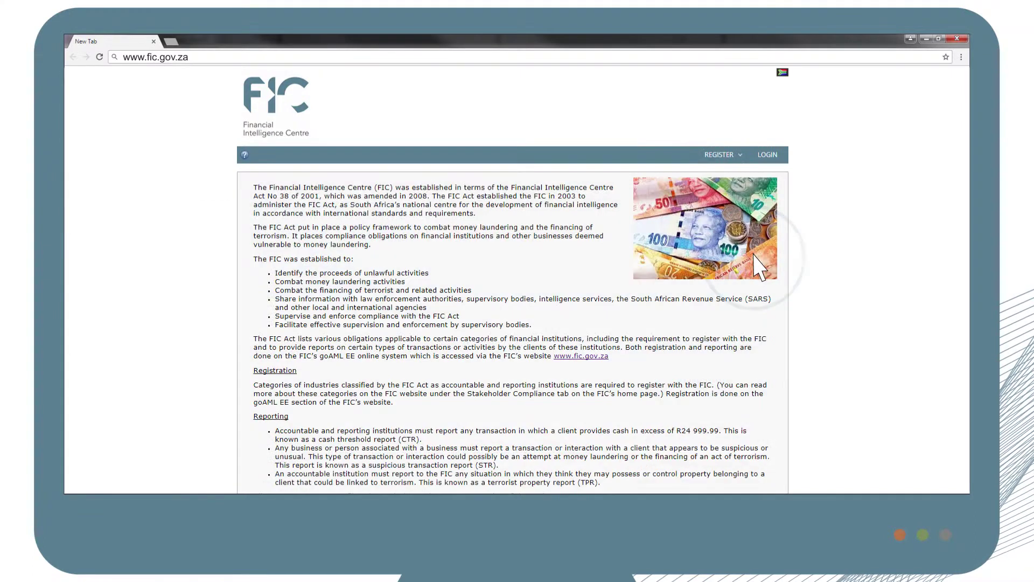
{"action": "left_click", "coordinate": [769, 155]}
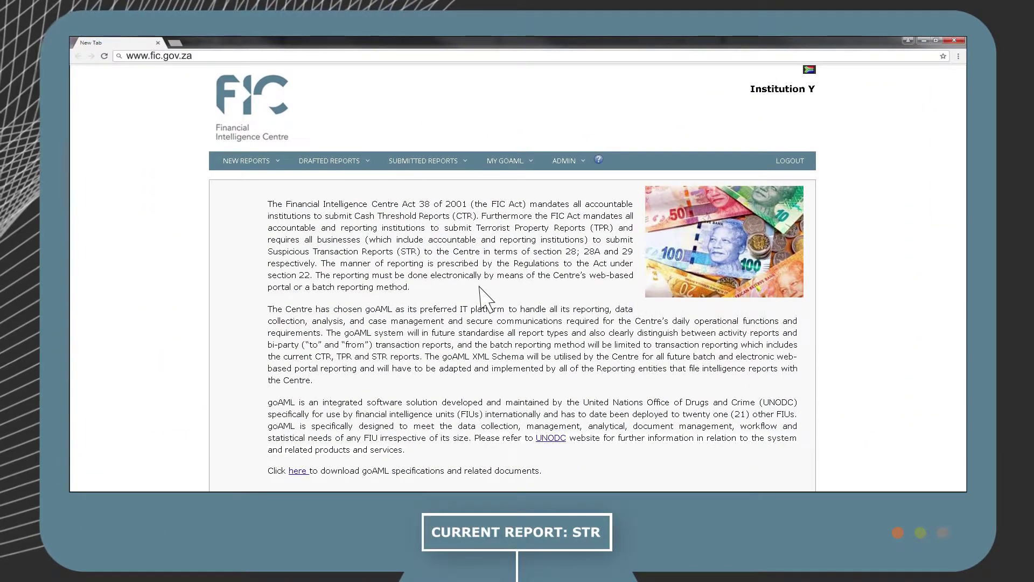
Start a new web report of type Suspicious Transaction Report (STR).
{"action": "left_click", "coordinate": [277, 161]}
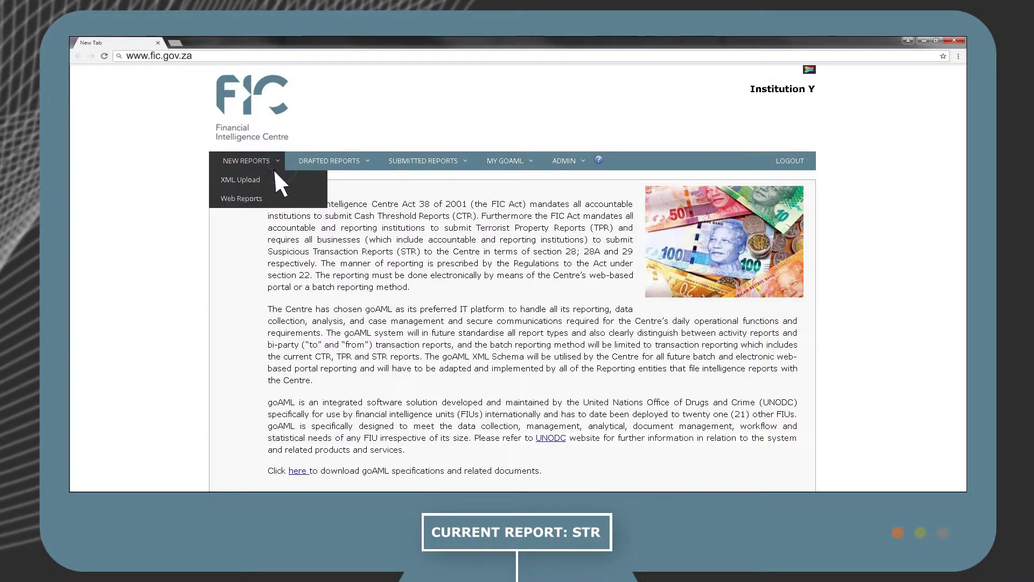
{"action": "left_click", "coordinate": [270, 199]}
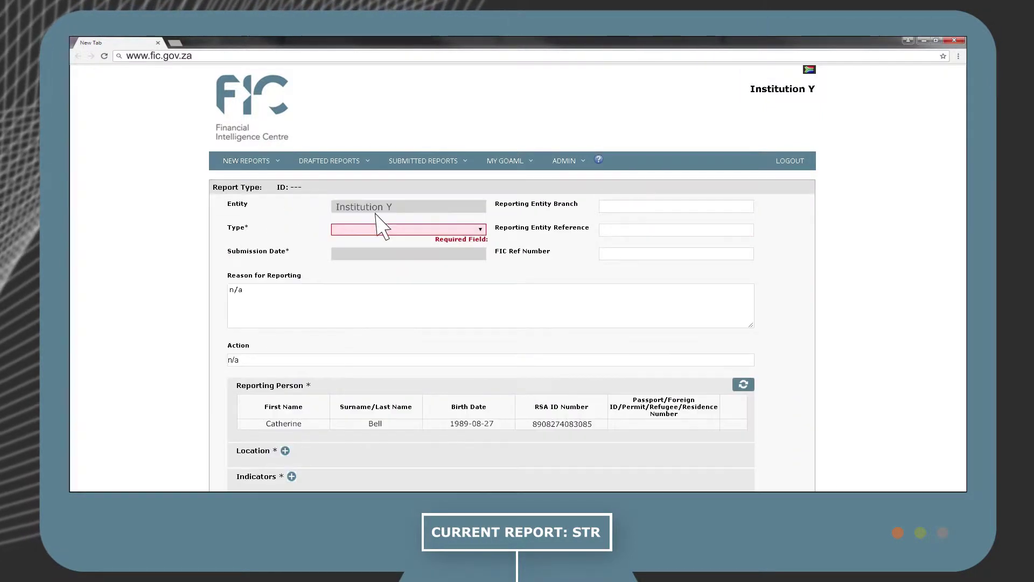
{"action": "left_click", "coordinate": [481, 231]}
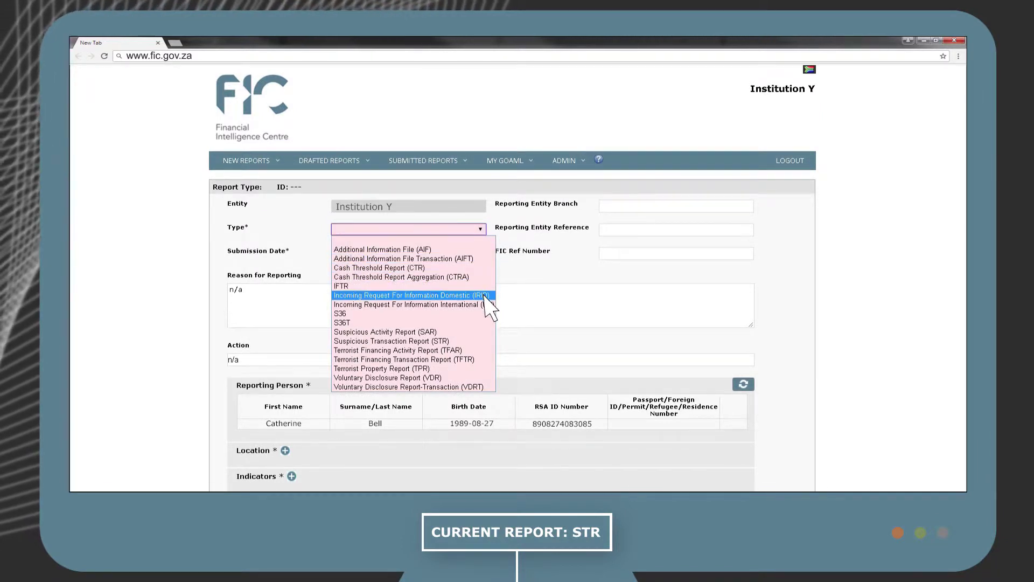
{"action": "left_click", "coordinate": [486, 341]}
{"action": "scroll", "coordinate": [486, 339], "scroll_direction": "down", "scroll_amount": 2}
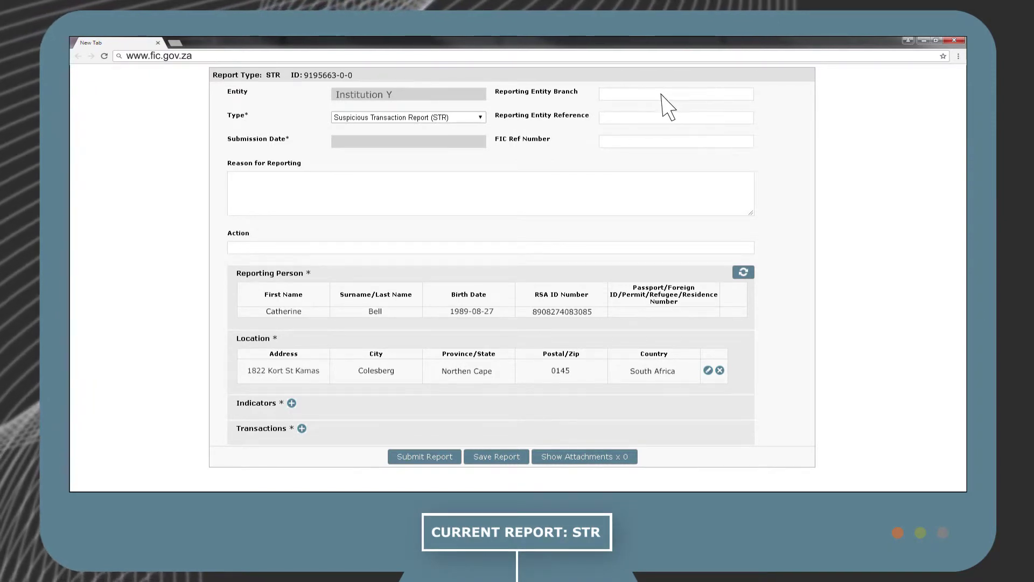
Fill in reporting entity branch 'Institution Y' and entity reference GH457HG.
{"action": "type", "text": "Institution Y"}
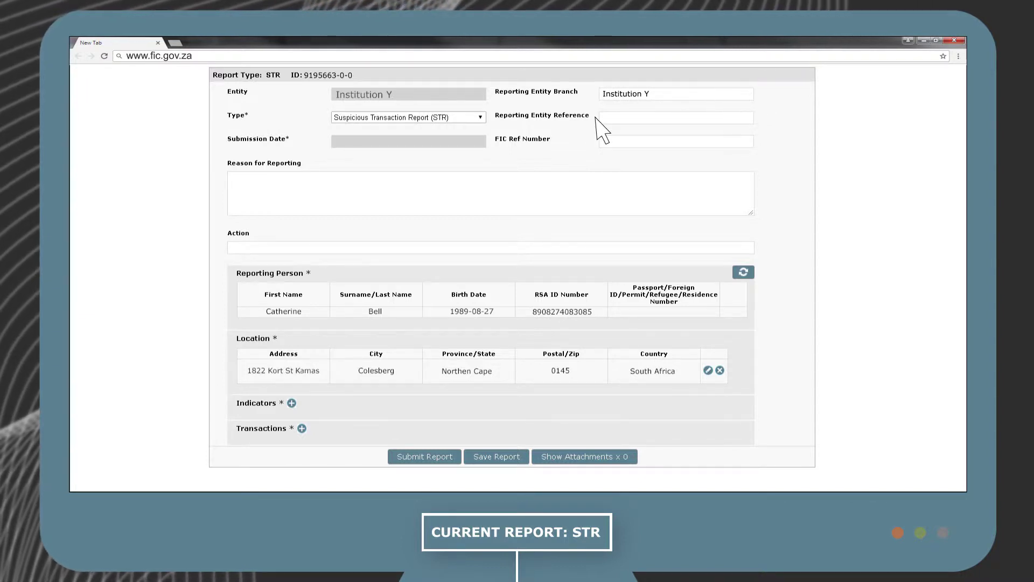
{"action": "left_click", "coordinate": [647, 118]}
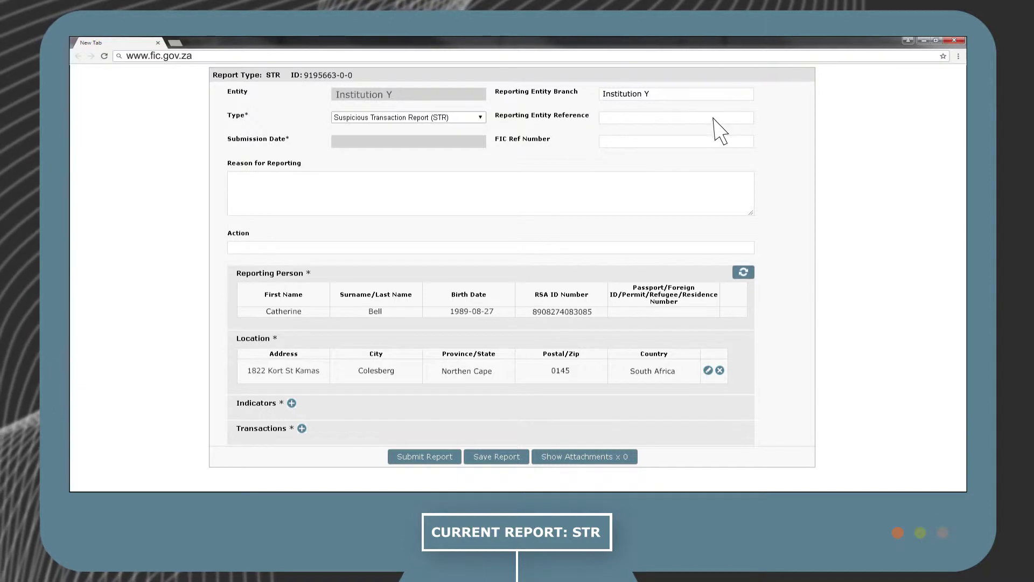
{"action": "type", "text": "GH457HG"}
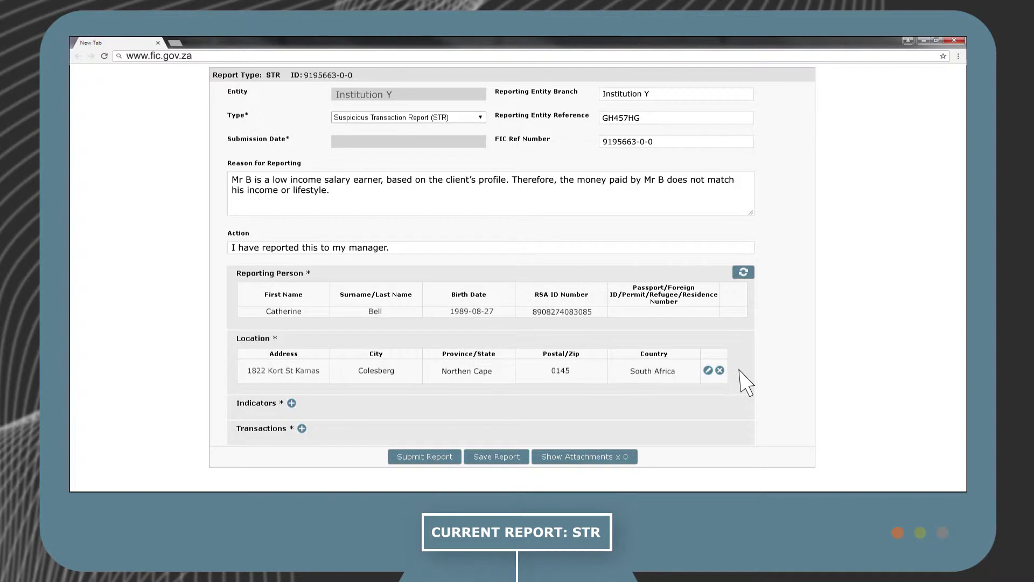
Attach only indicator RIND002, activity not matching the client profile, to the STR.
{"action": "left_click", "coordinate": [292, 403]}
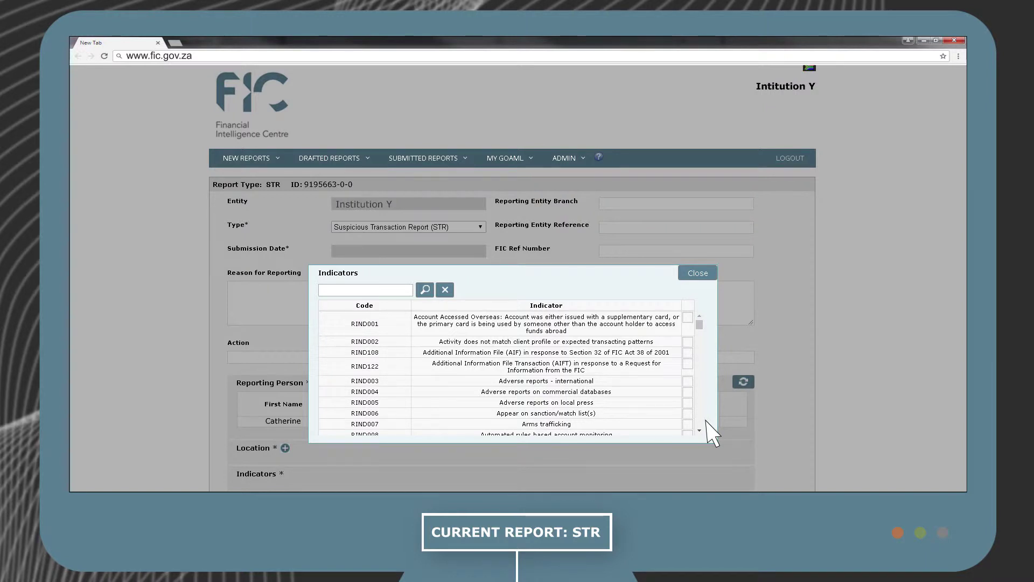
{"action": "left_click", "coordinate": [688, 342]}
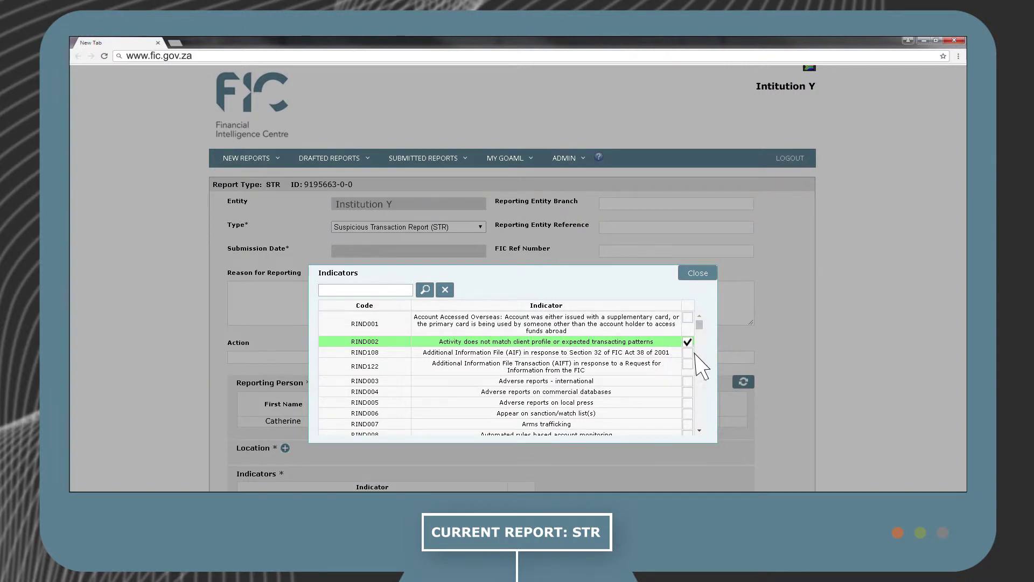
{"action": "left_click", "coordinate": [690, 403]}
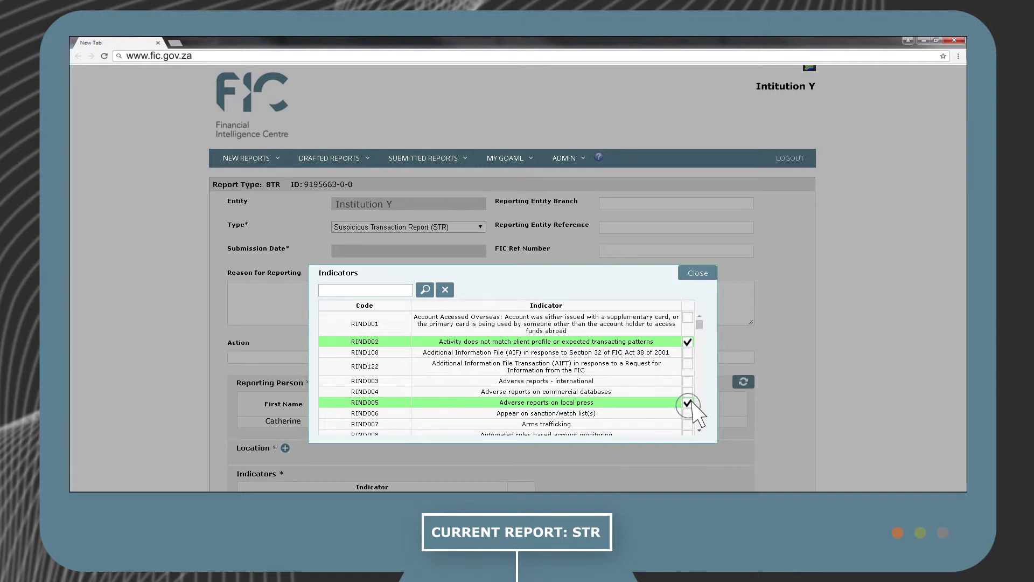
{"action": "left_click", "coordinate": [691, 404]}
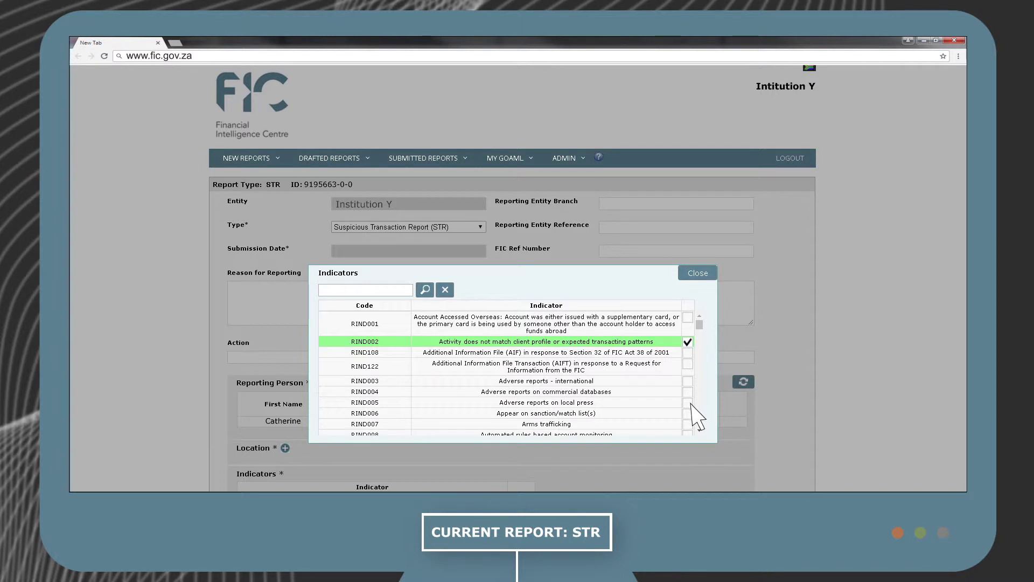
{"action": "left_click", "coordinate": [699, 273]}
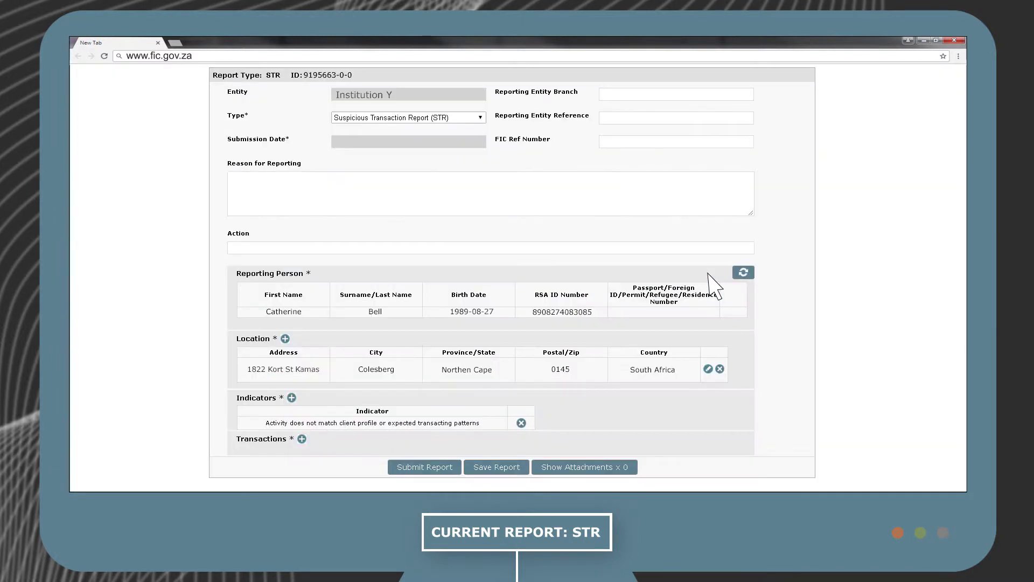
Save the STR draft and open a new blank transaction form.
{"action": "left_click", "coordinate": [509, 470]}
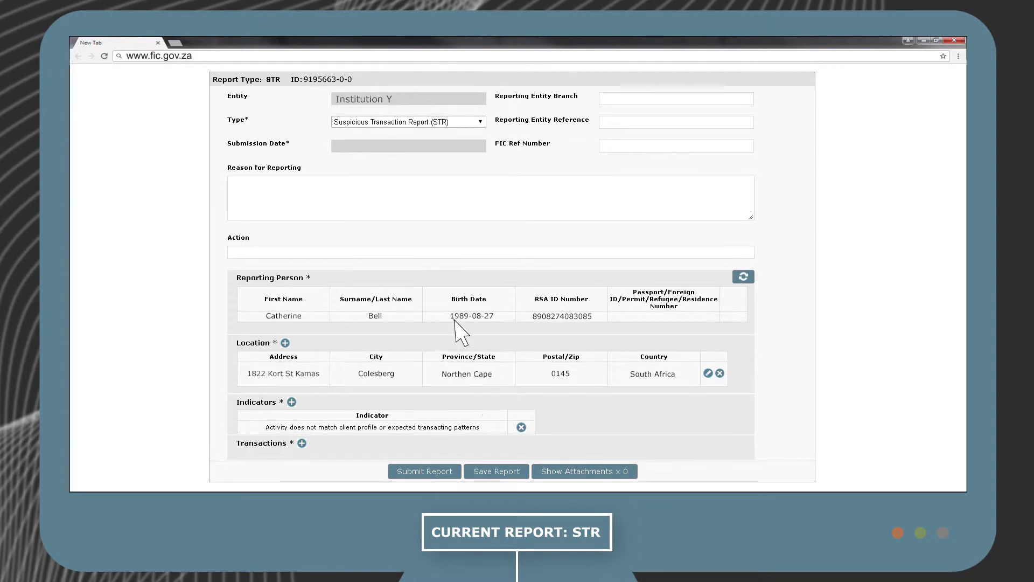
{"action": "scroll", "coordinate": [525, 331], "scroll_direction": "up", "scroll_amount": 2}
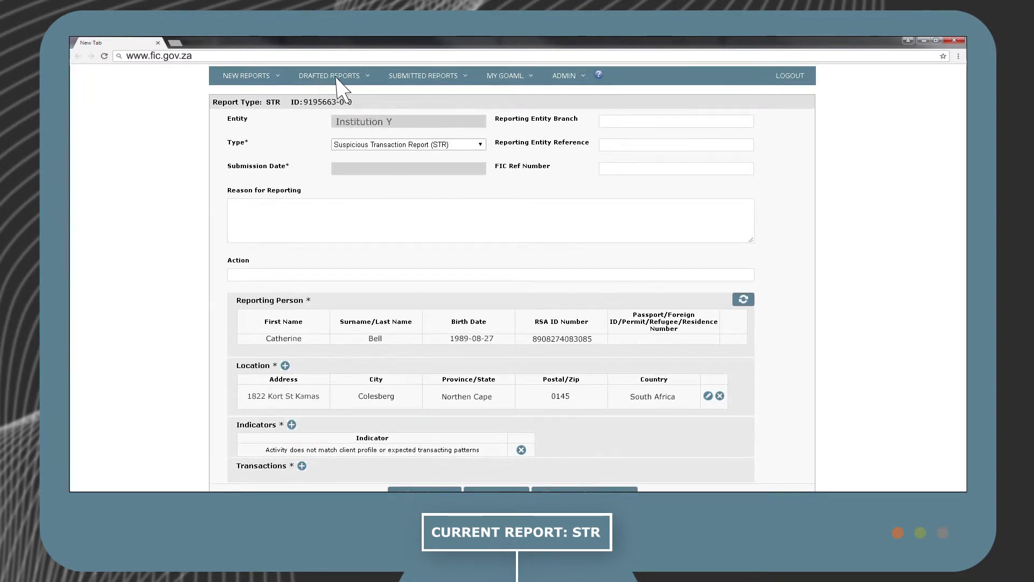
{"action": "scroll", "coordinate": [344, 323], "scroll_direction": "down", "scroll_amount": 2}
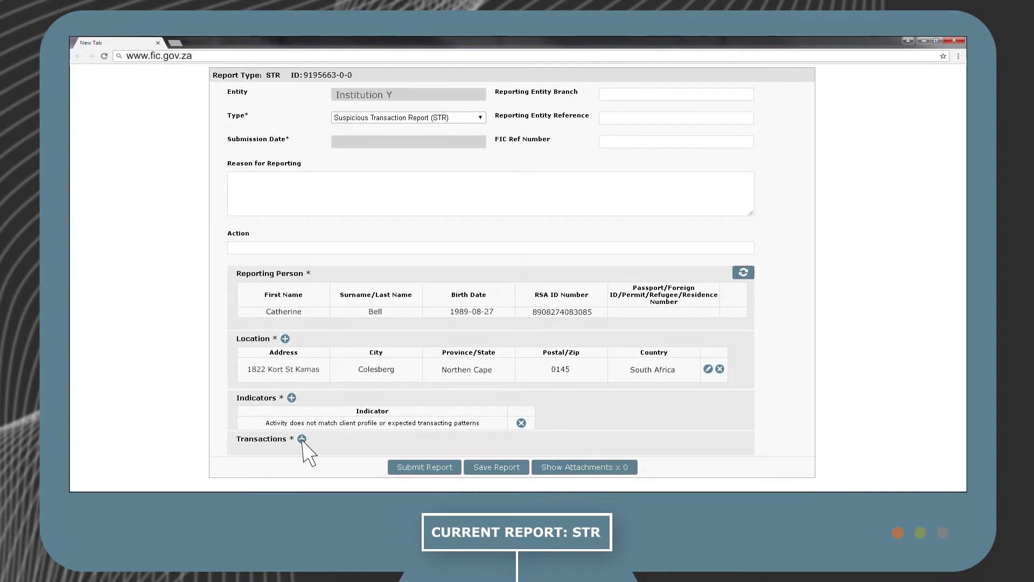
{"action": "left_click", "coordinate": [302, 438]}
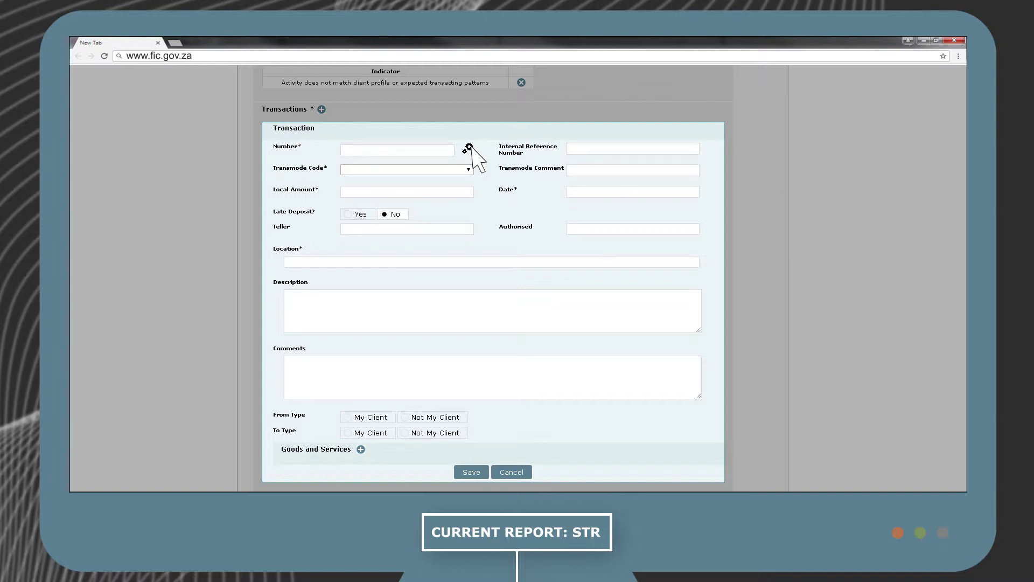
Auto-generate the transaction number and set the transmode to Electronic fund transfer.
{"action": "left_click", "coordinate": [468, 147]}
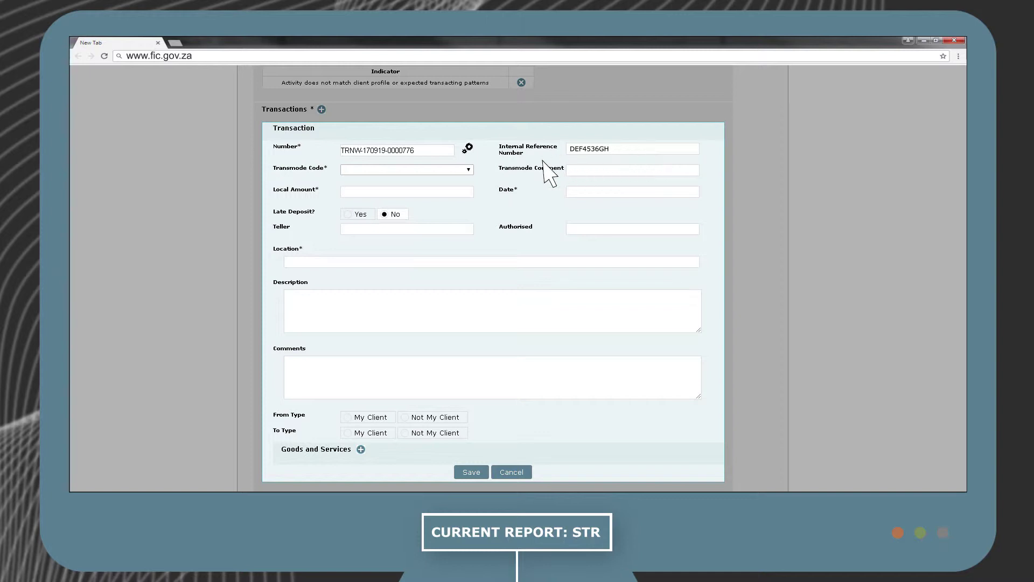
{"action": "left_click", "coordinate": [465, 170]}
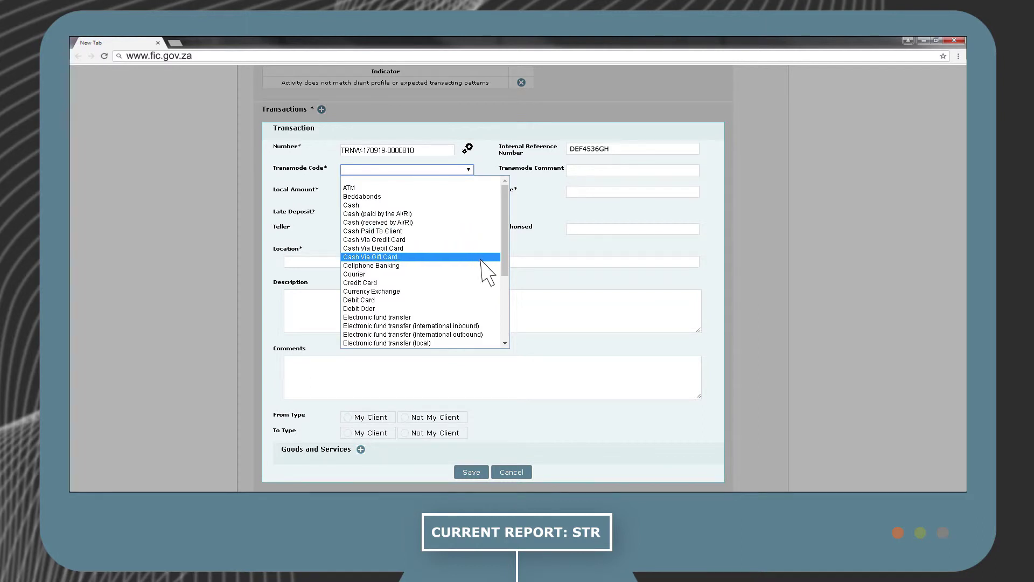
{"action": "left_click", "coordinate": [493, 318]}
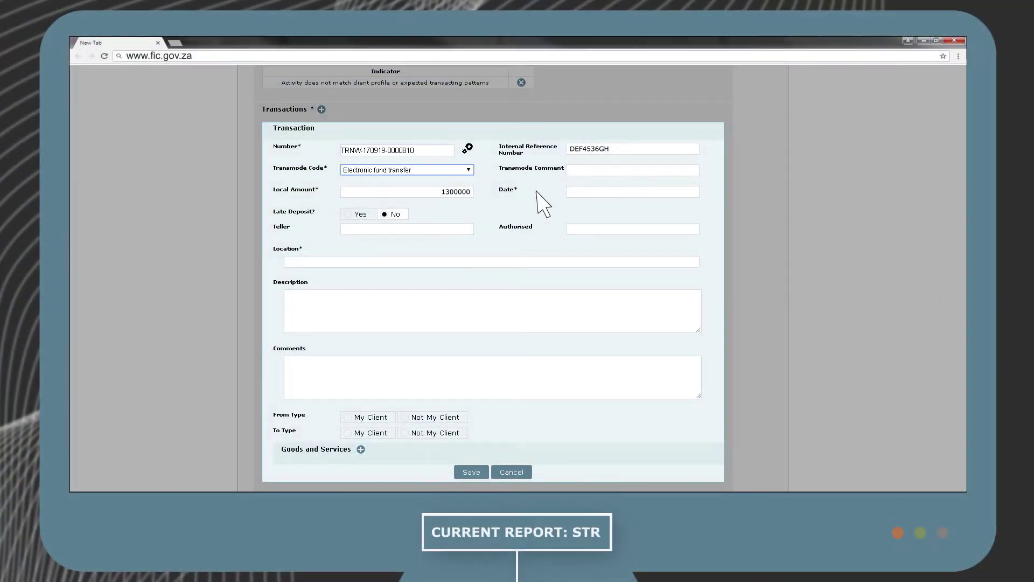
Date the transaction 19 September 2017 and enter its street address as the location.
{"action": "left_click", "coordinate": [670, 193]}
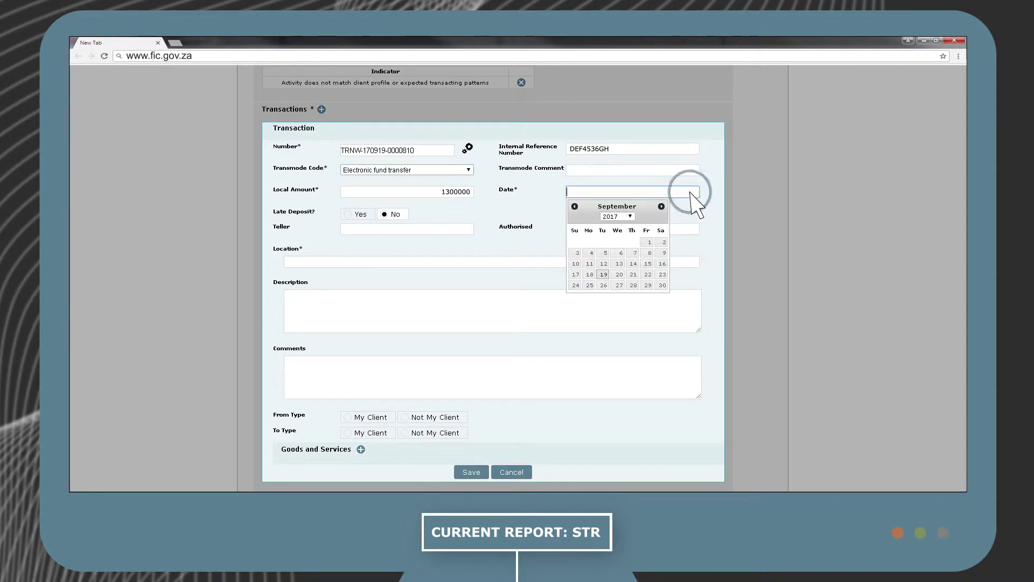
{"action": "left_click", "coordinate": [604, 274]}
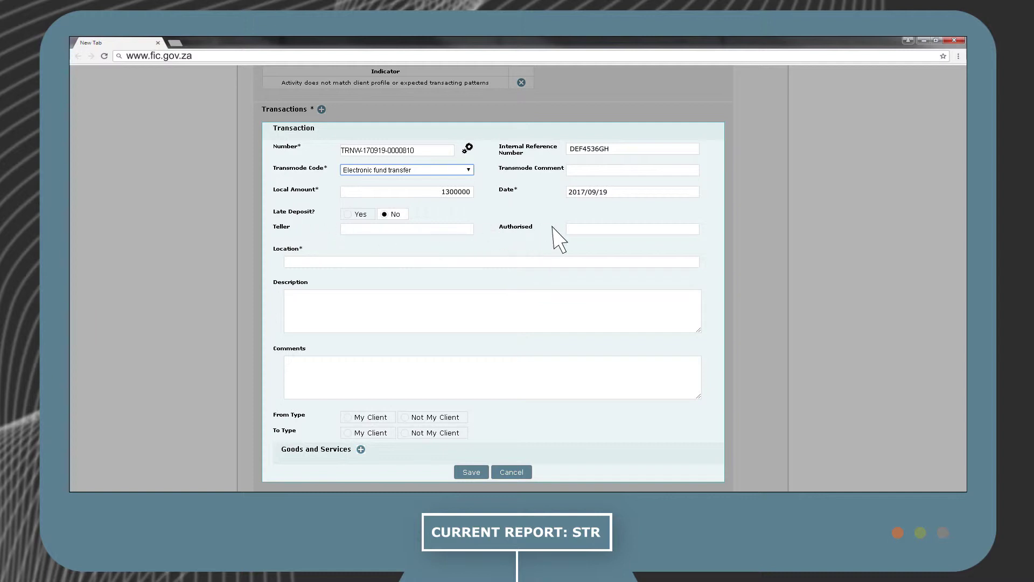
{"action": "left_click", "coordinate": [310, 262]}
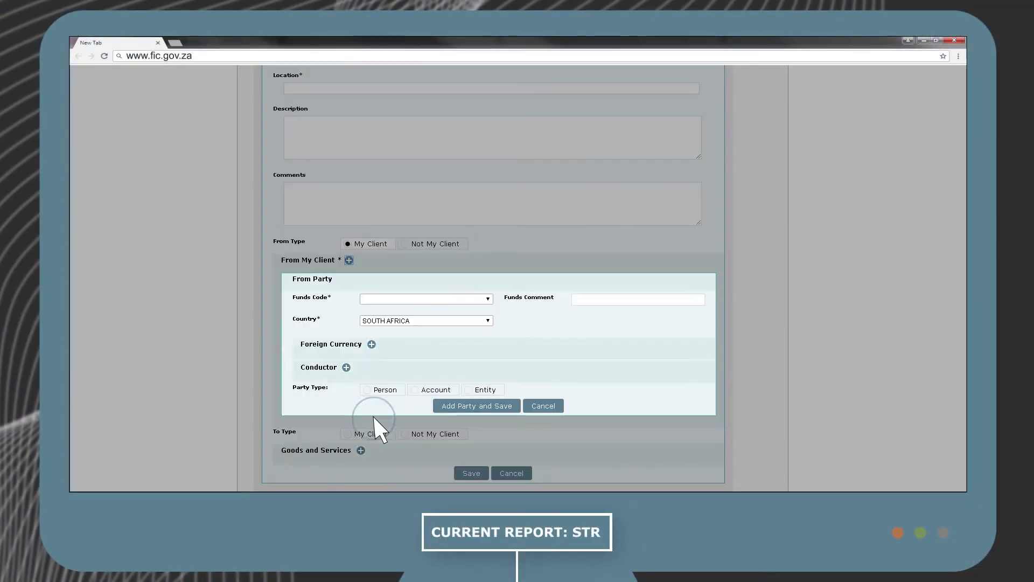
Set the From Party's funds code to Electronic fund transfer (local).
{"action": "left_click", "coordinate": [488, 300]}
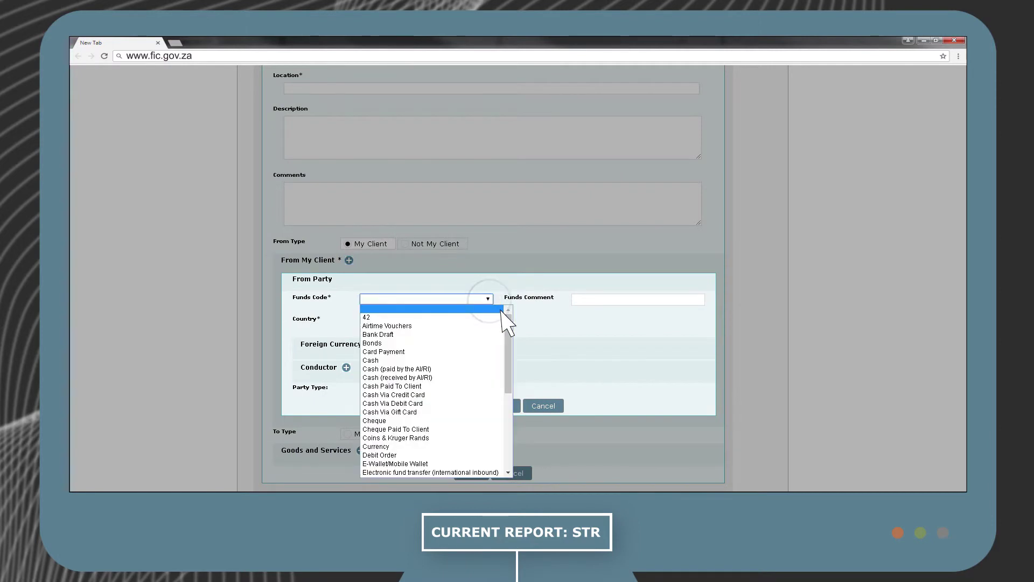
{"action": "scroll", "coordinate": [525, 355], "scroll_direction": "down", "scroll_amount": 5}
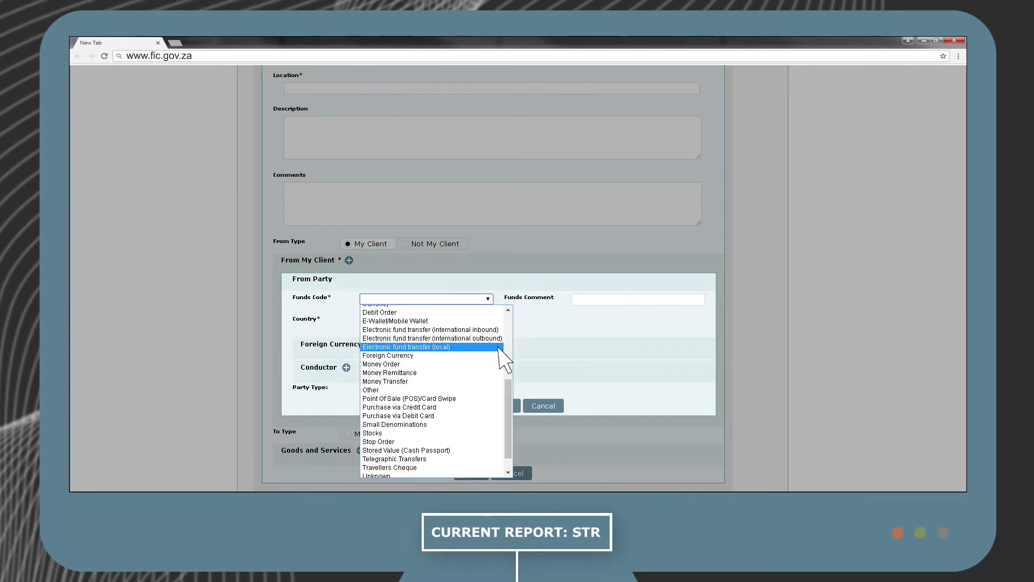
{"action": "left_click", "coordinate": [499, 347]}
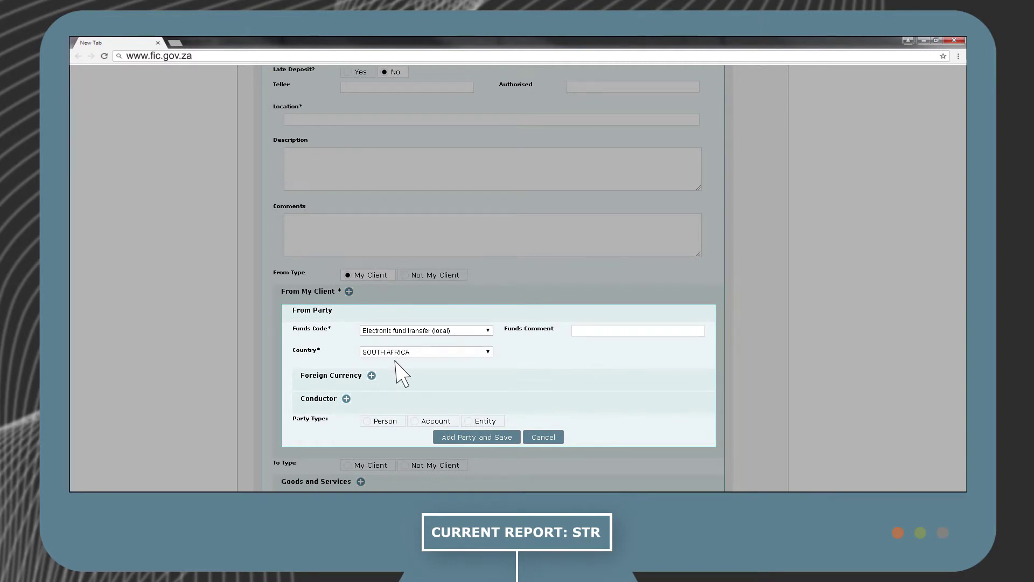
{"action": "left_click", "coordinate": [372, 376]}
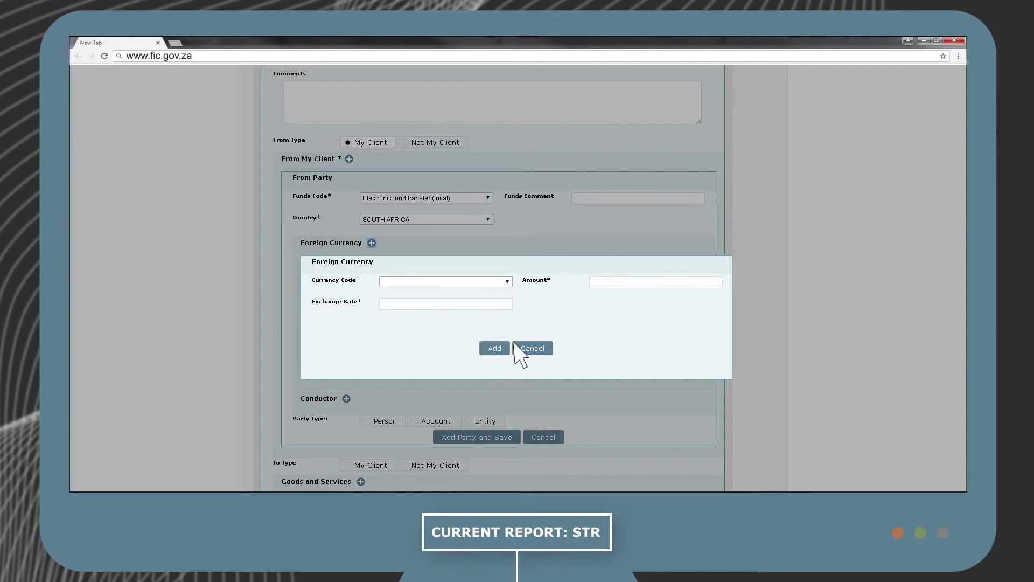
{"action": "left_click", "coordinate": [539, 349]}
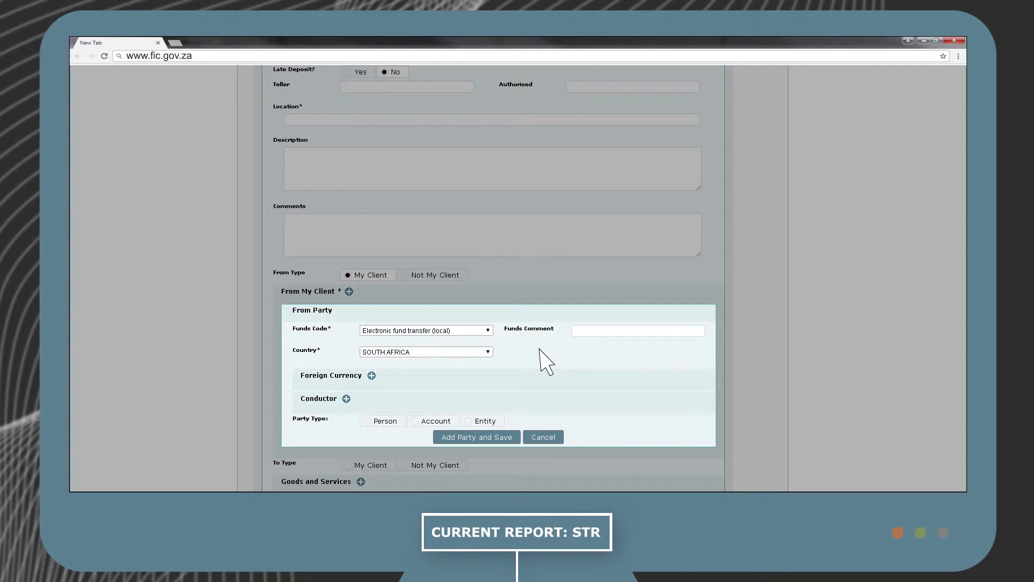
{"action": "left_click", "coordinate": [347, 399]}
{"action": "scroll", "coordinate": [577, 110], "scroll_direction": "down", "scroll_amount": 2}
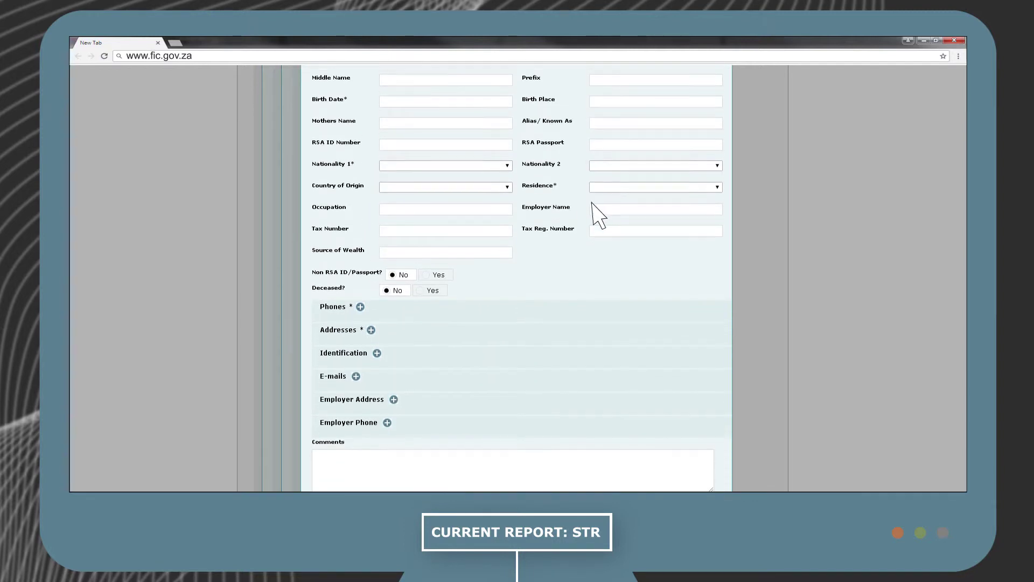
{"action": "scroll", "coordinate": [593, 205], "scroll_direction": "down", "scroll_amount": 2}
{"action": "left_click", "coordinate": [541, 470]}
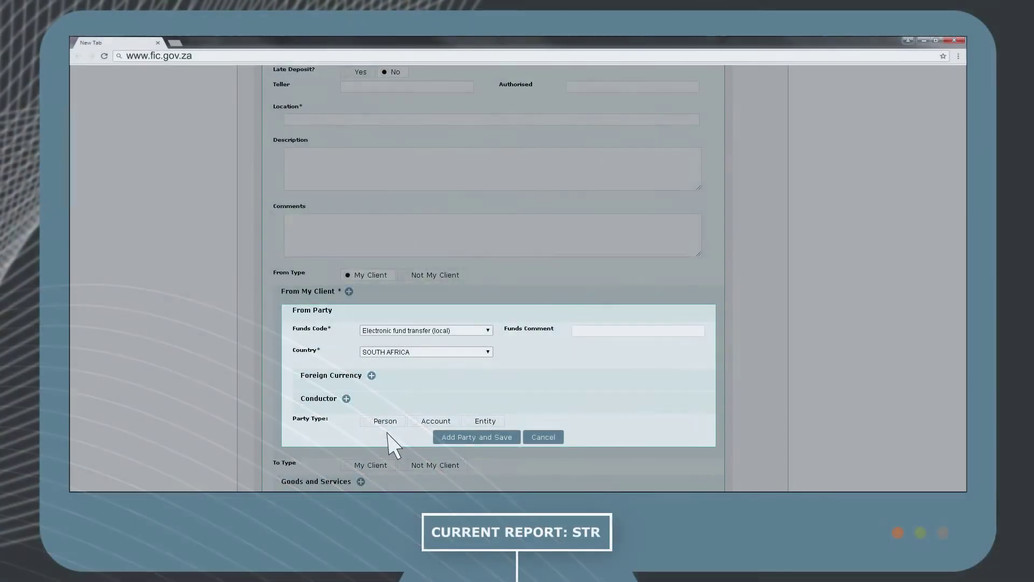
Choose Account as the From Party type, closing the account form after trying Swift.
{"action": "left_click", "coordinate": [436, 422]}
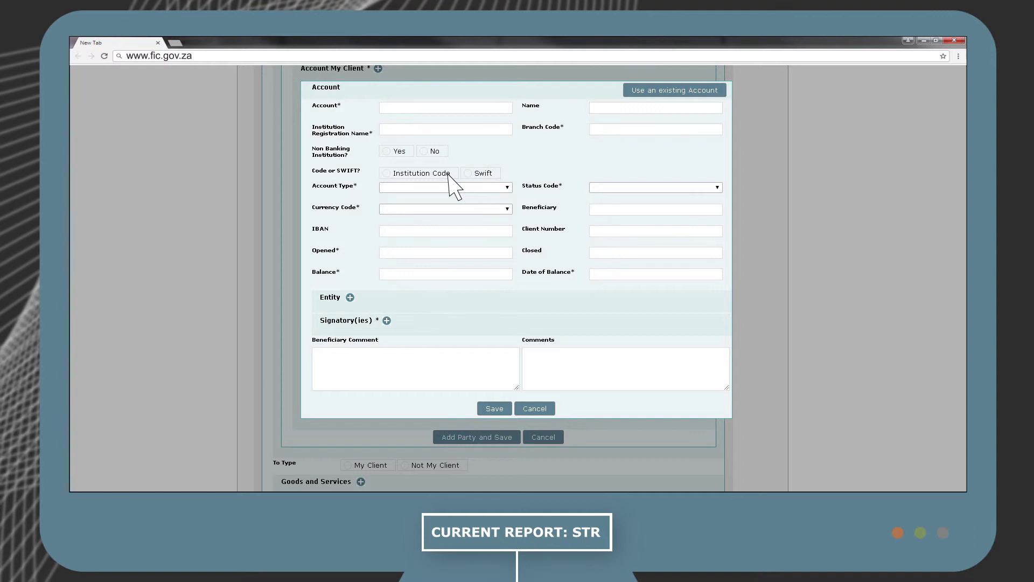
{"action": "left_click", "coordinate": [483, 173]}
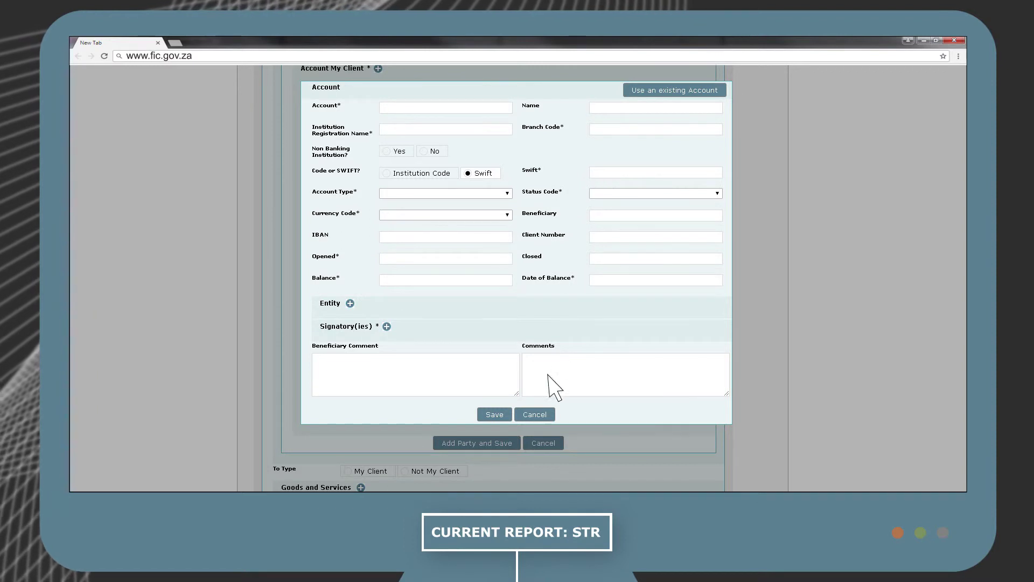
{"action": "left_click", "coordinate": [537, 414]}
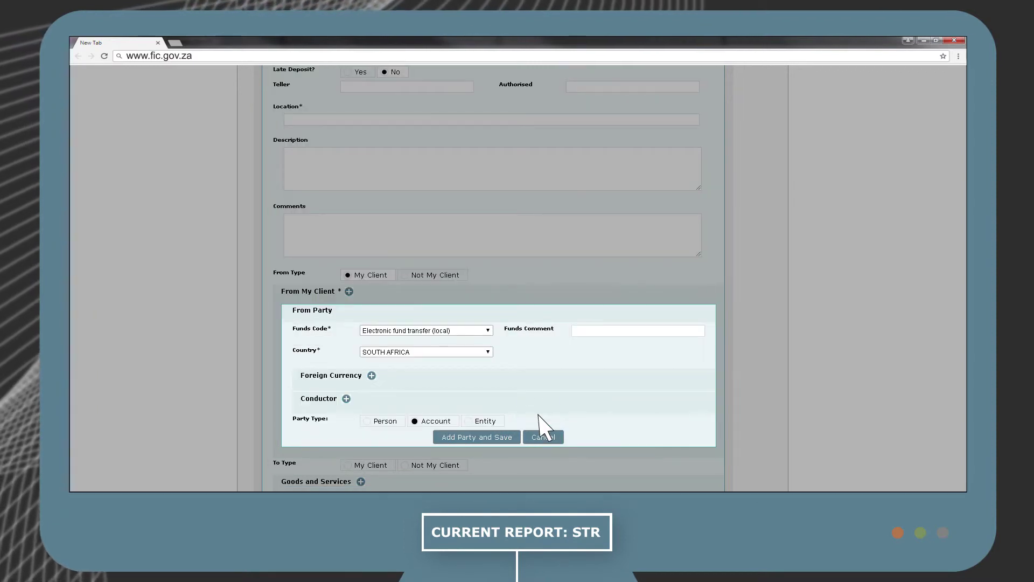
{"action": "left_click", "coordinate": [383, 421]}
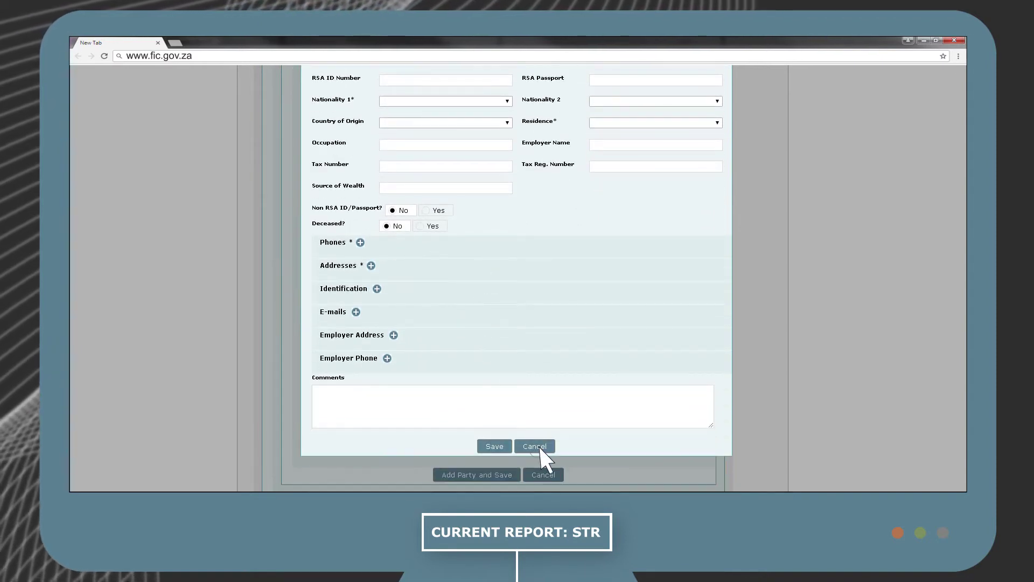
{"action": "left_click", "coordinate": [539, 446]}
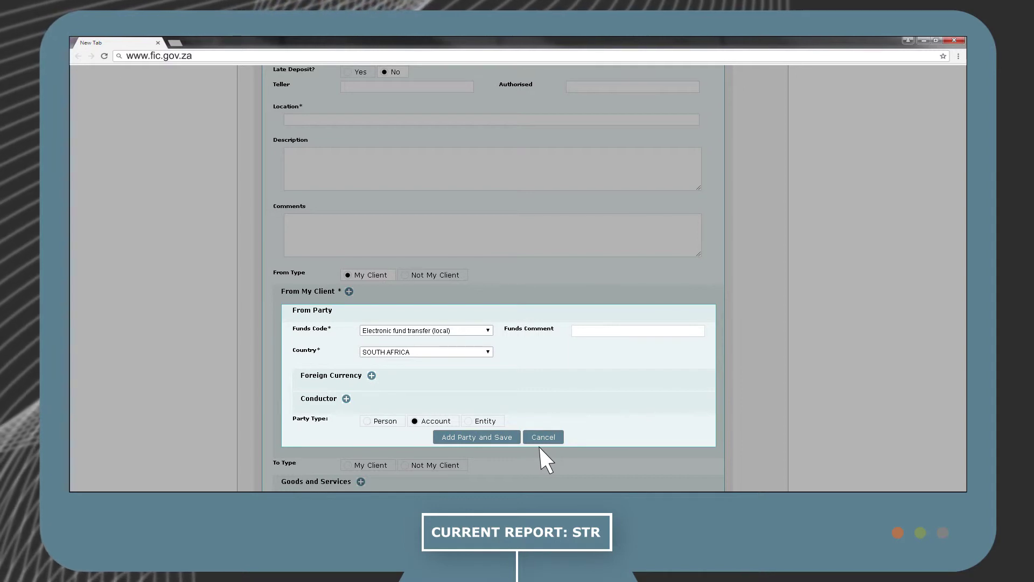
{"action": "left_click", "coordinate": [487, 421]}
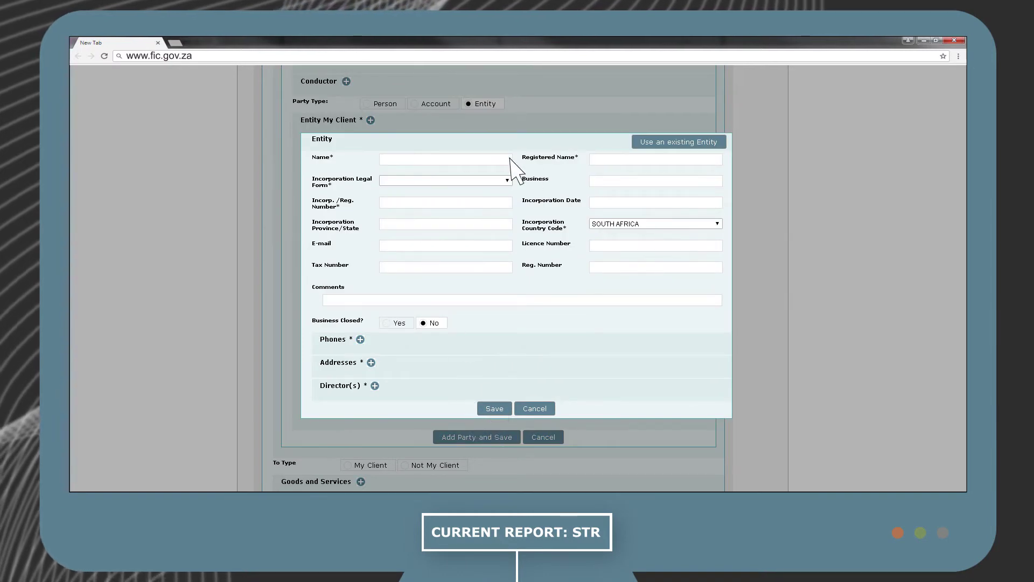
{"action": "left_click", "coordinate": [534, 409]}
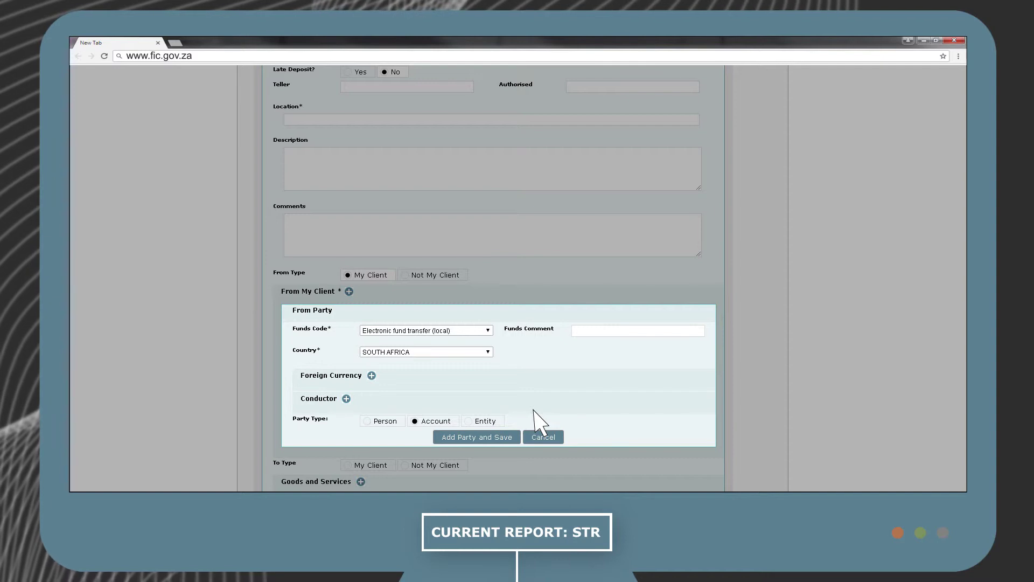
Add the From party to the transaction and start a To My Client party.
{"action": "left_click", "coordinate": [475, 438]}
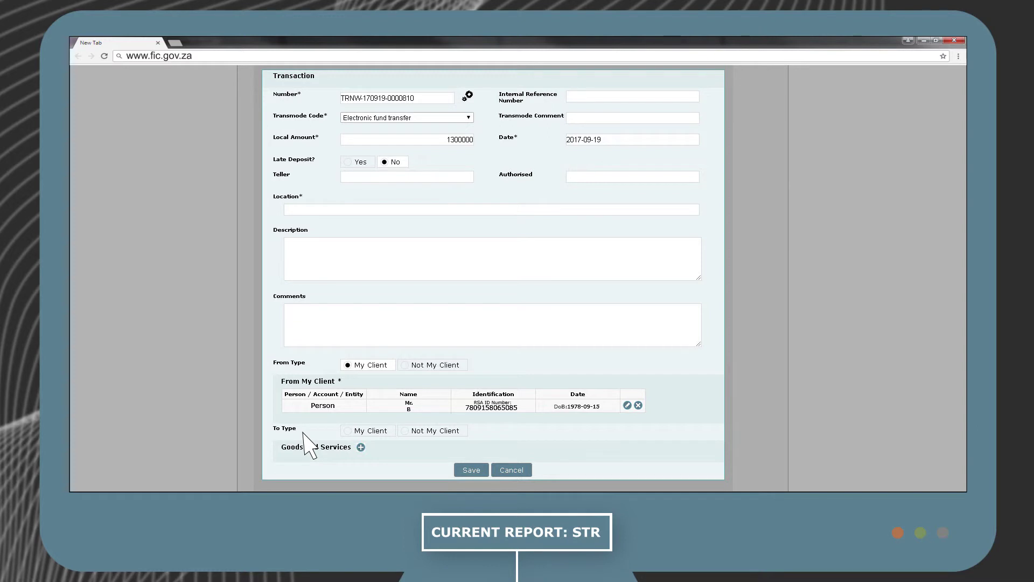
{"action": "left_click", "coordinate": [347, 431]}
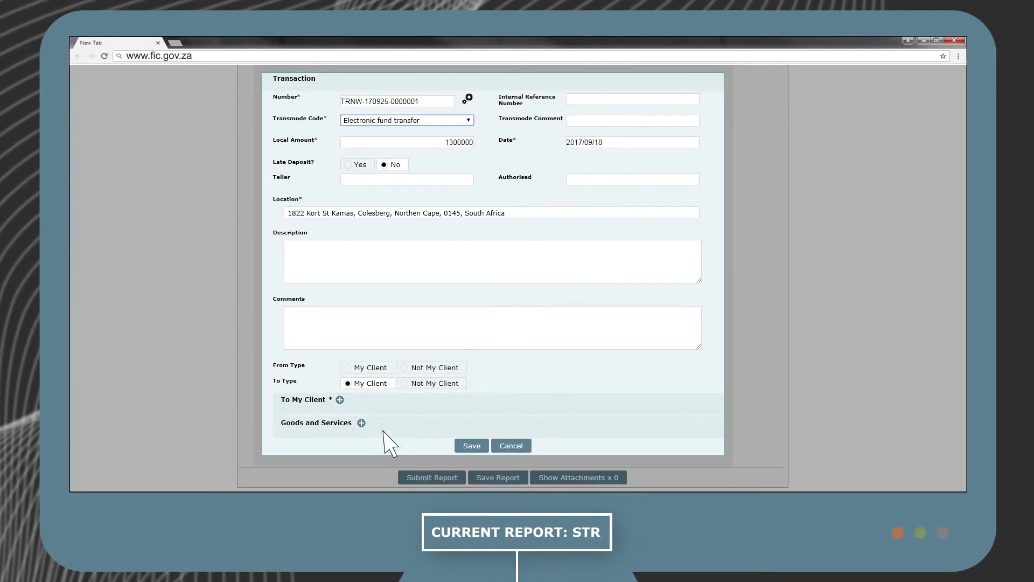
{"action": "left_click", "coordinate": [340, 399]}
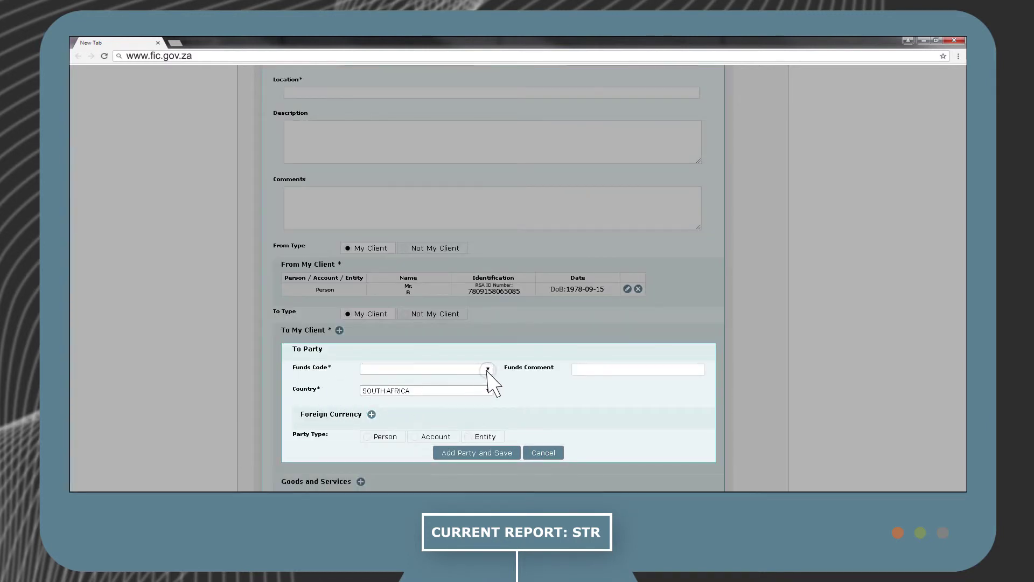
Give the To party funds code Electronic fund transfer (local), make it an account, and add a signatory.
{"action": "left_click", "coordinate": [487, 369]}
{"action": "scroll", "coordinate": [507, 409], "scroll_direction": "down", "scroll_amount": 3}
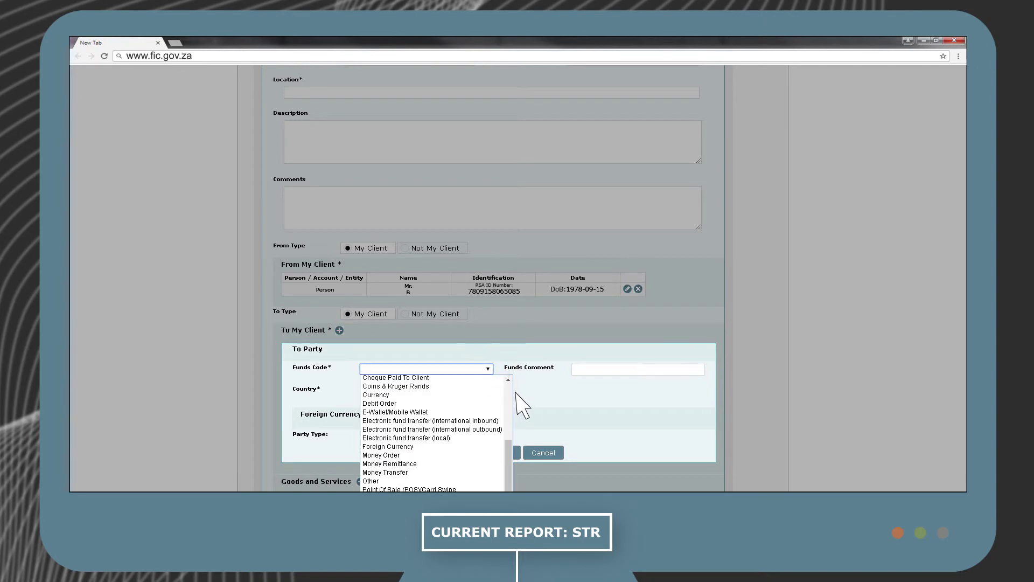
{"action": "left_click", "coordinate": [500, 438]}
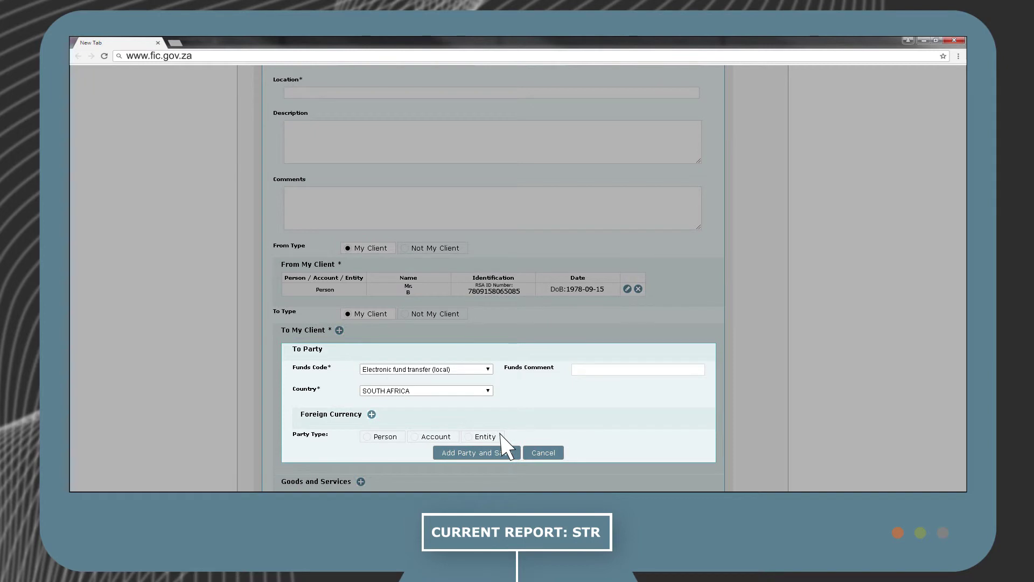
{"action": "left_click", "coordinate": [445, 437]}
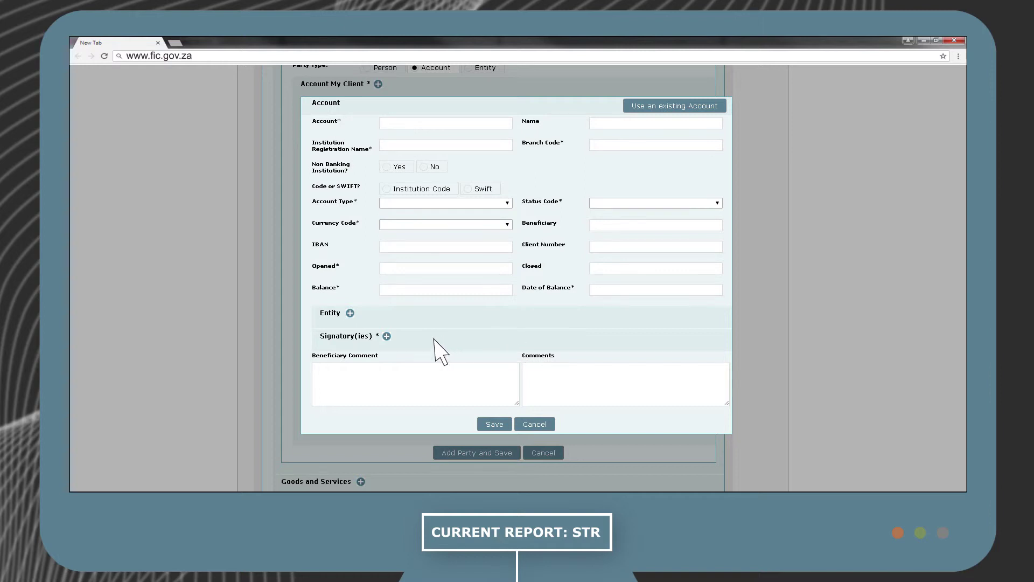
{"action": "left_click", "coordinate": [387, 336]}
Save the account as the to-party, then view and dismiss the Goods and Services item form.
{"action": "left_click", "coordinate": [498, 424]}
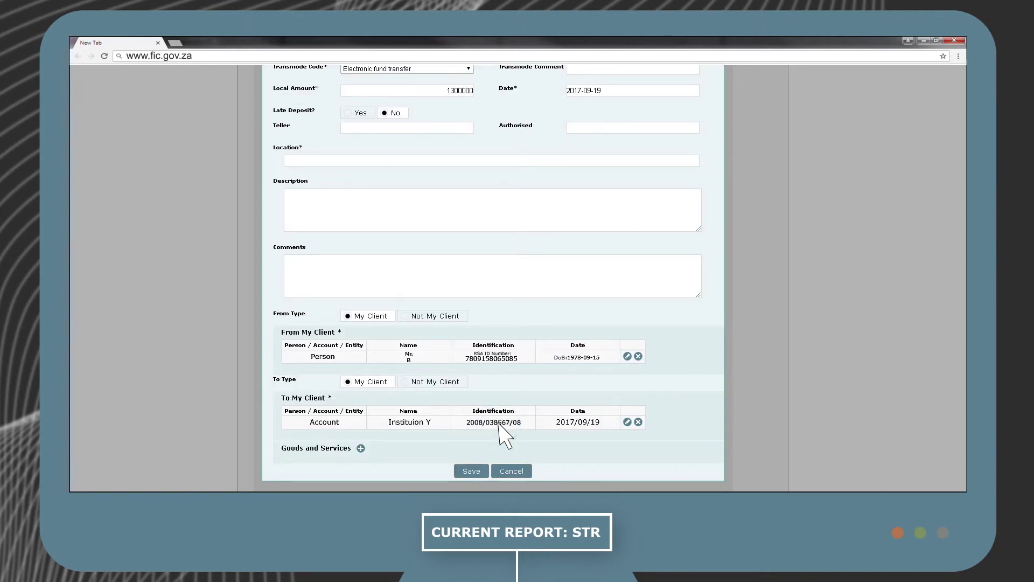
{"action": "left_click", "coordinate": [361, 448]}
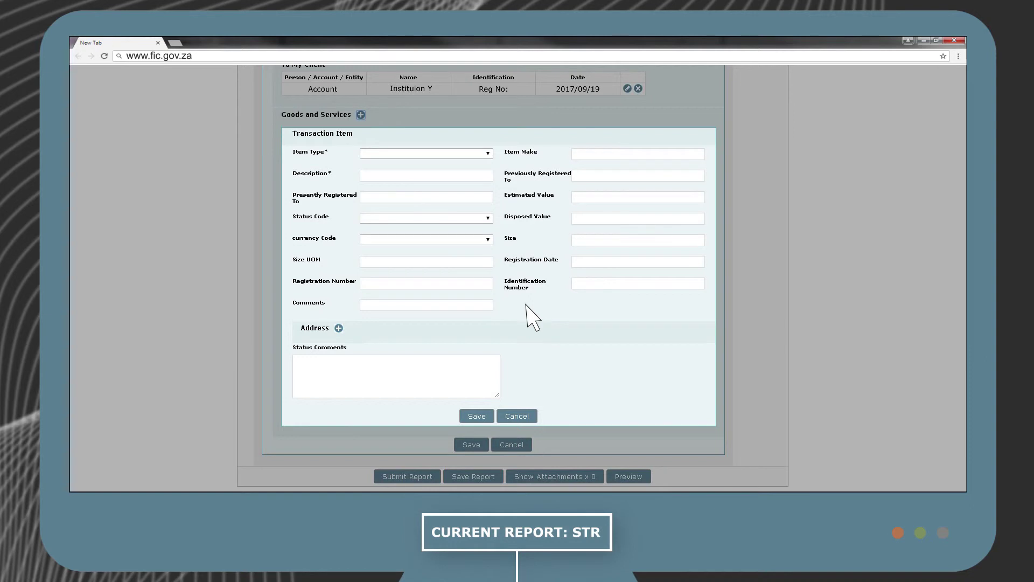
{"action": "left_click", "coordinate": [517, 416]}
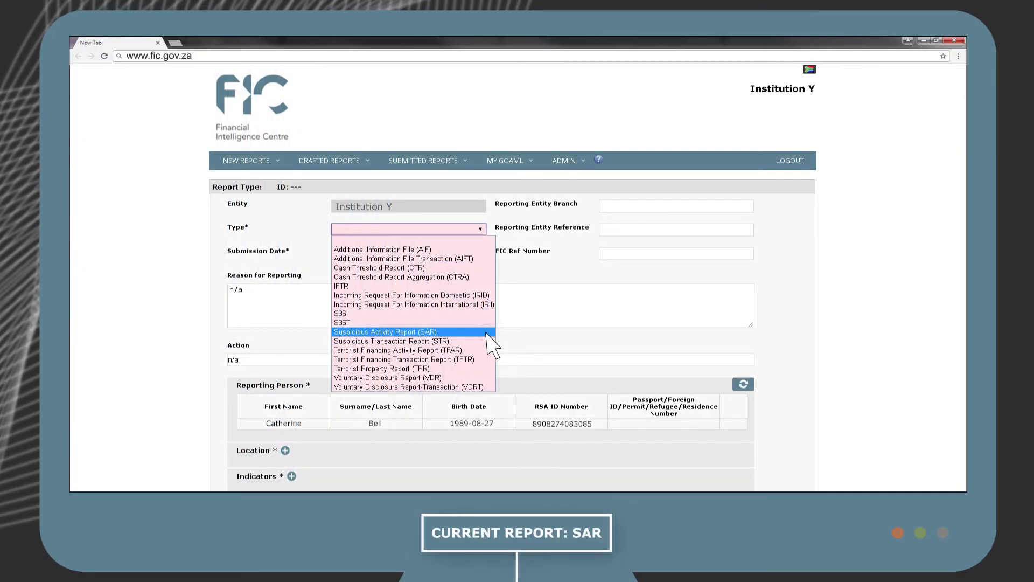
Make the report a Suspicious Activity Report (SAR) and add an activity with a Person report party.
{"action": "left_click", "coordinate": [487, 333]}
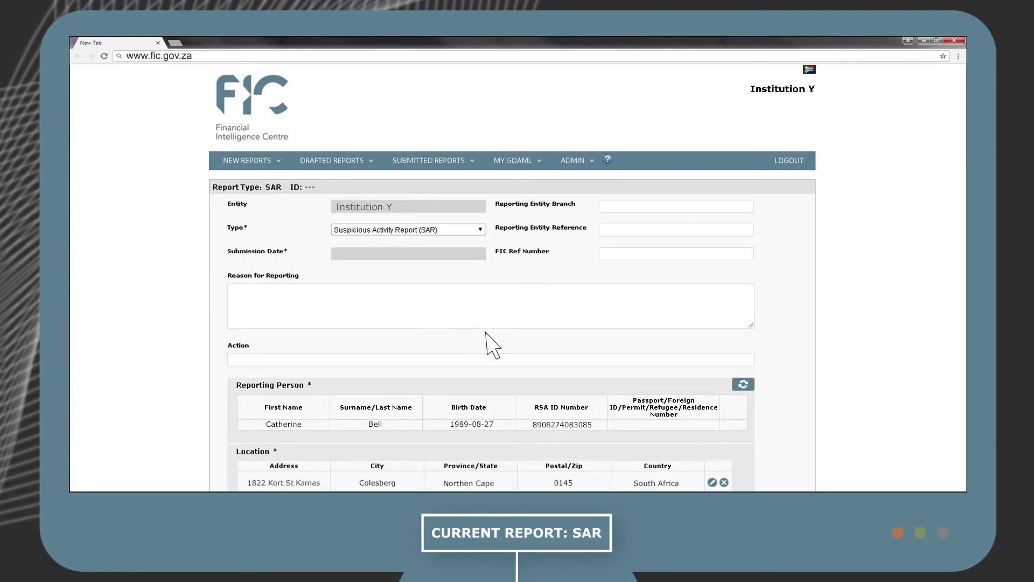
{"action": "scroll", "coordinate": [491, 344], "scroll_direction": "down", "scroll_amount": 3}
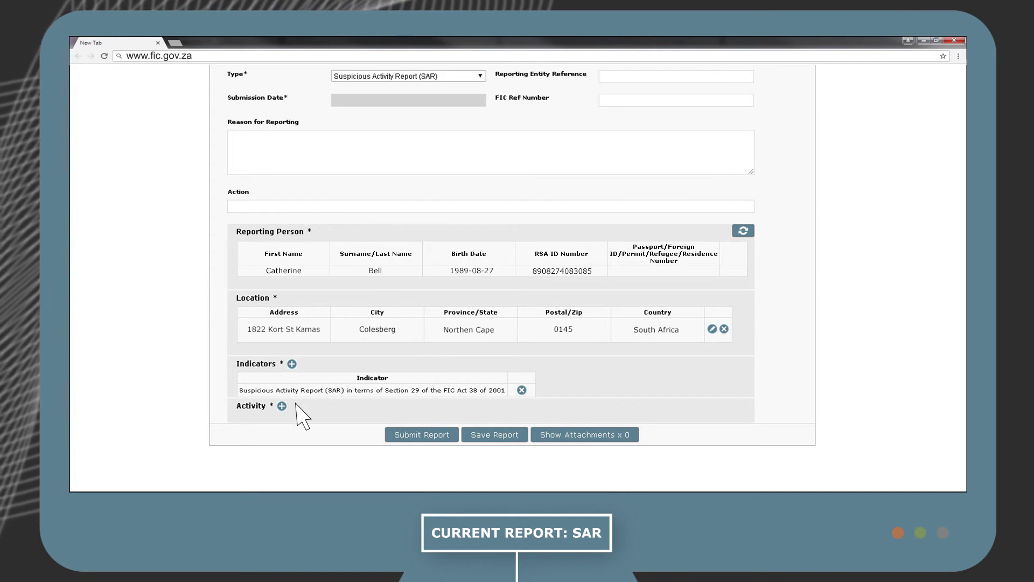
{"action": "left_click", "coordinate": [282, 407]}
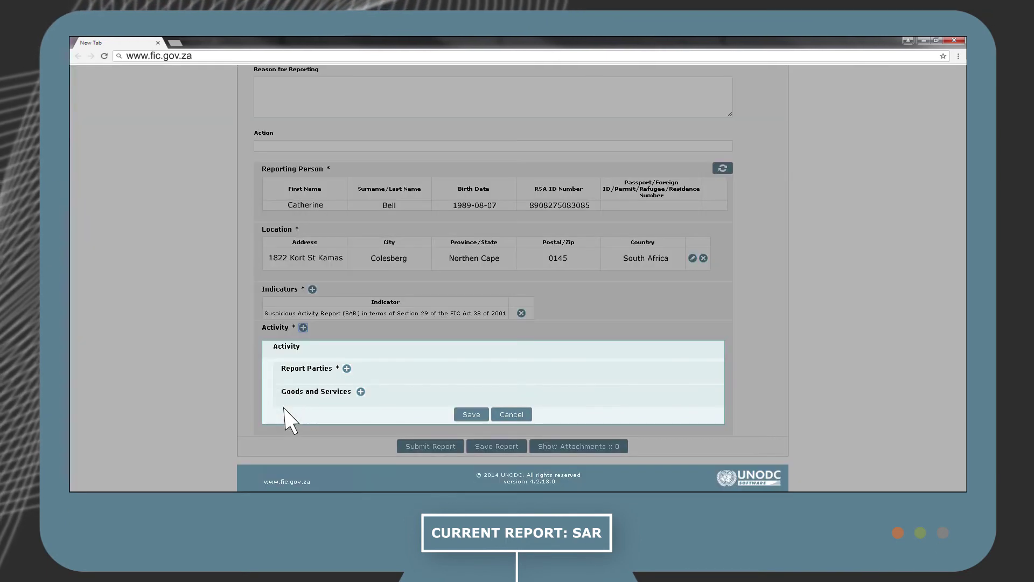
{"action": "left_click", "coordinate": [347, 368]}
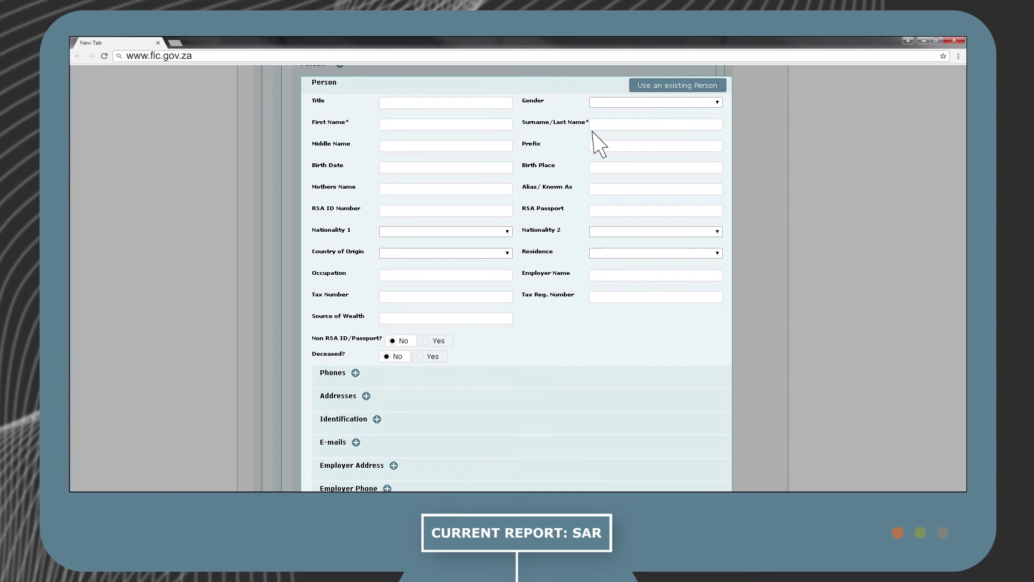
{"action": "scroll", "coordinate": [582, 146], "scroll_direction": "down", "scroll_amount": 3}
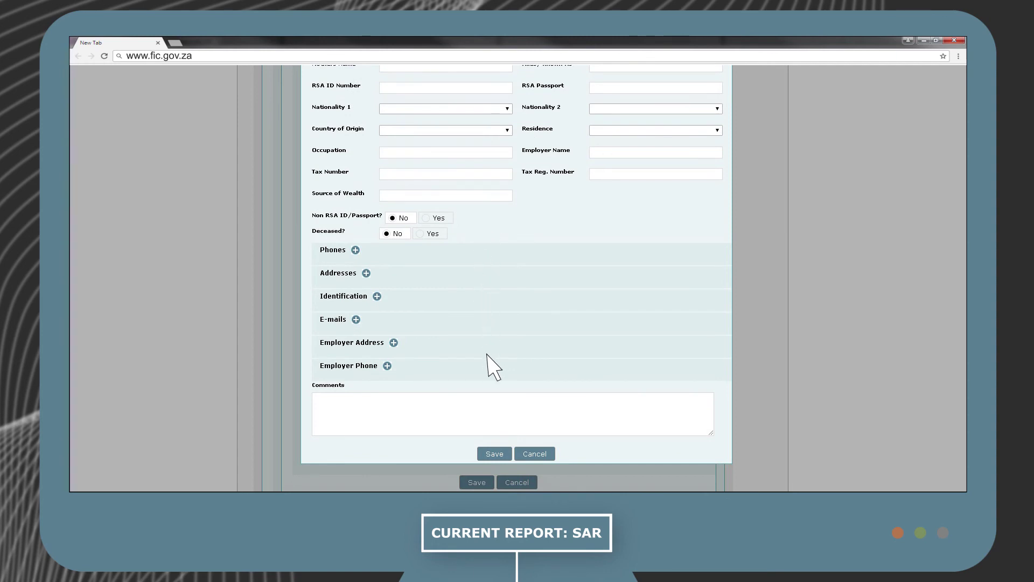
{"action": "left_click", "coordinate": [500, 453]}
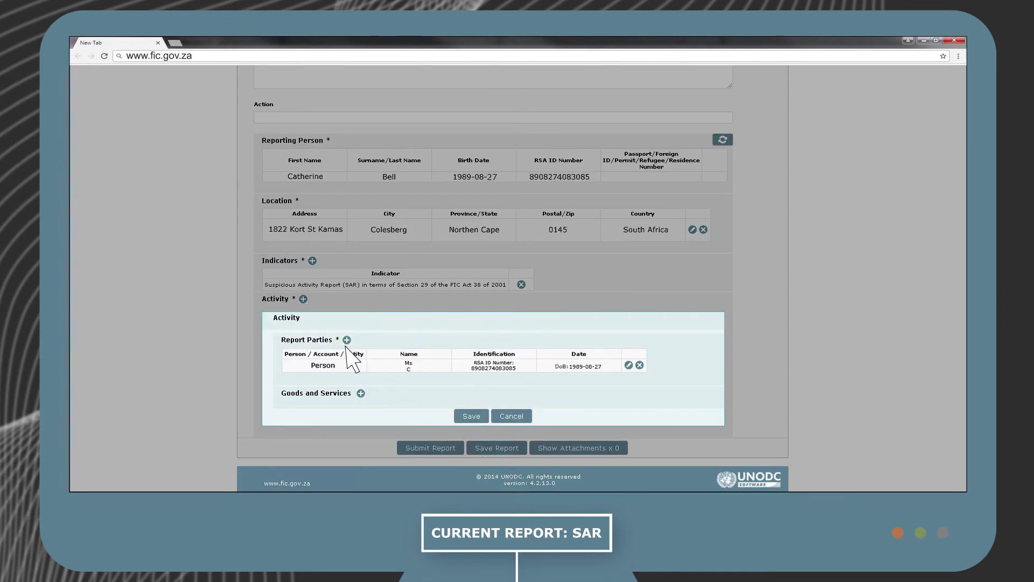
Skip goods and services, save the activity with its one report party, and save the SAR.
{"action": "left_click", "coordinate": [361, 394]}
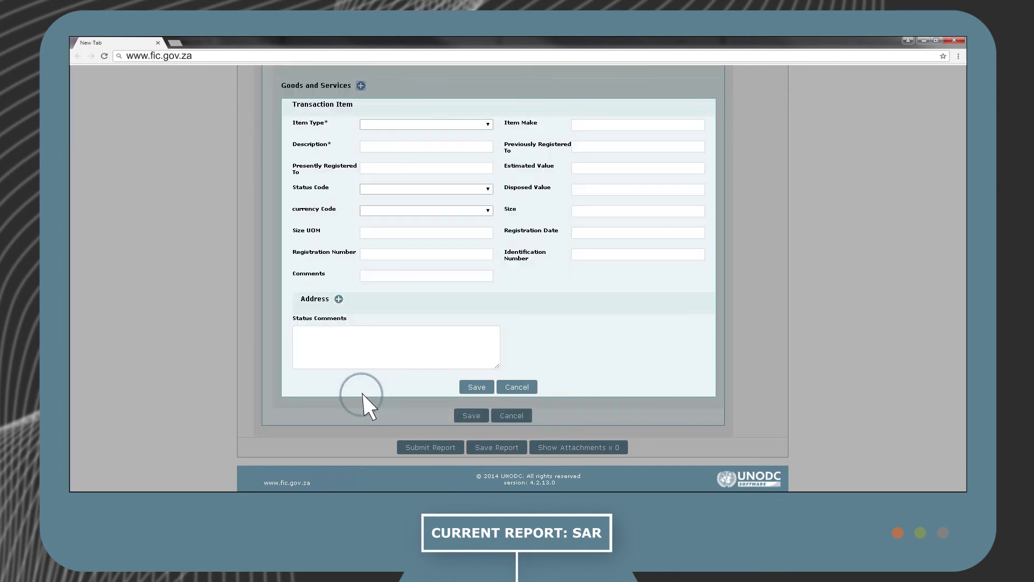
{"action": "left_click", "coordinate": [478, 387]}
{"action": "left_click", "coordinate": [479, 416]}
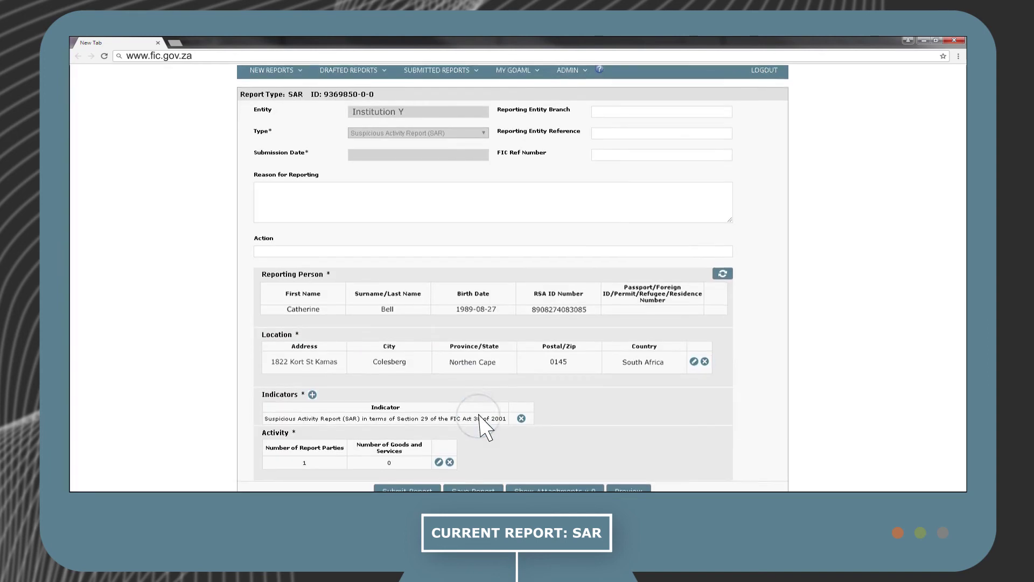
{"action": "left_click", "coordinate": [488, 444]}
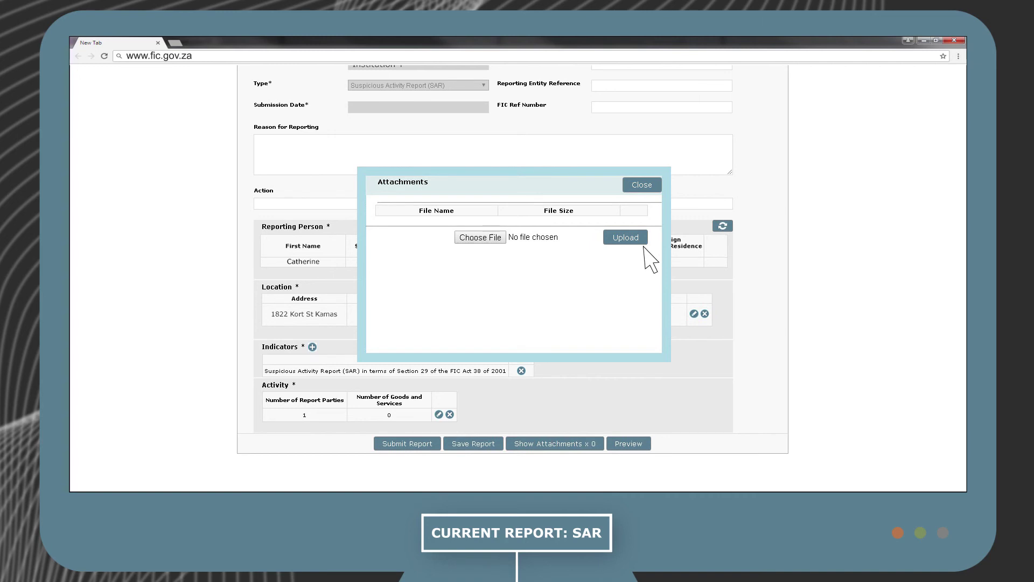
Close the empty Attachments list without adding any files.
{"action": "left_click", "coordinate": [642, 185]}
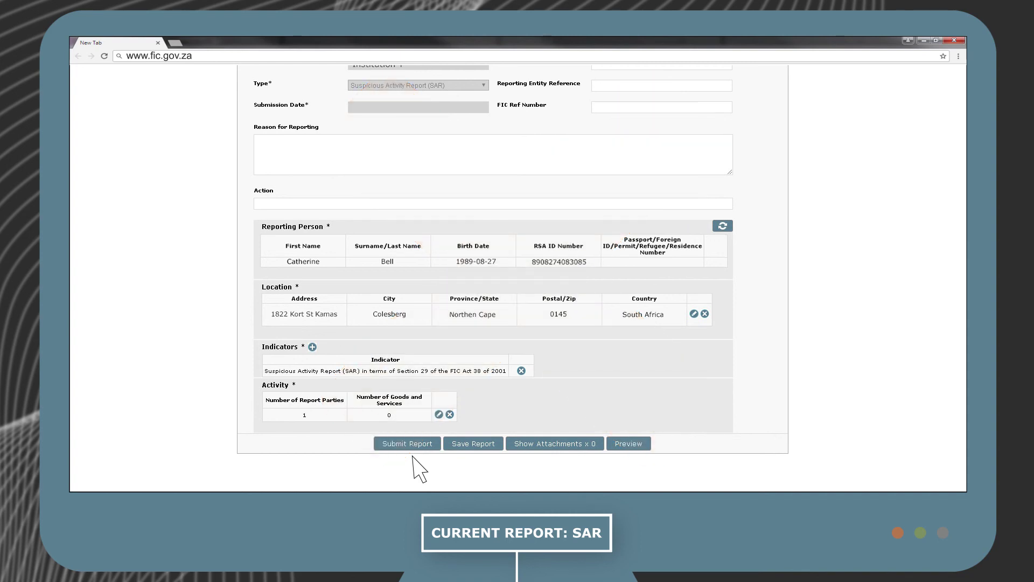
Show the Drafted Reports options: Current Report and Not Submitted Web Reports.
{"action": "scroll", "coordinate": [416, 442], "scroll_direction": "up", "scroll_amount": 3}
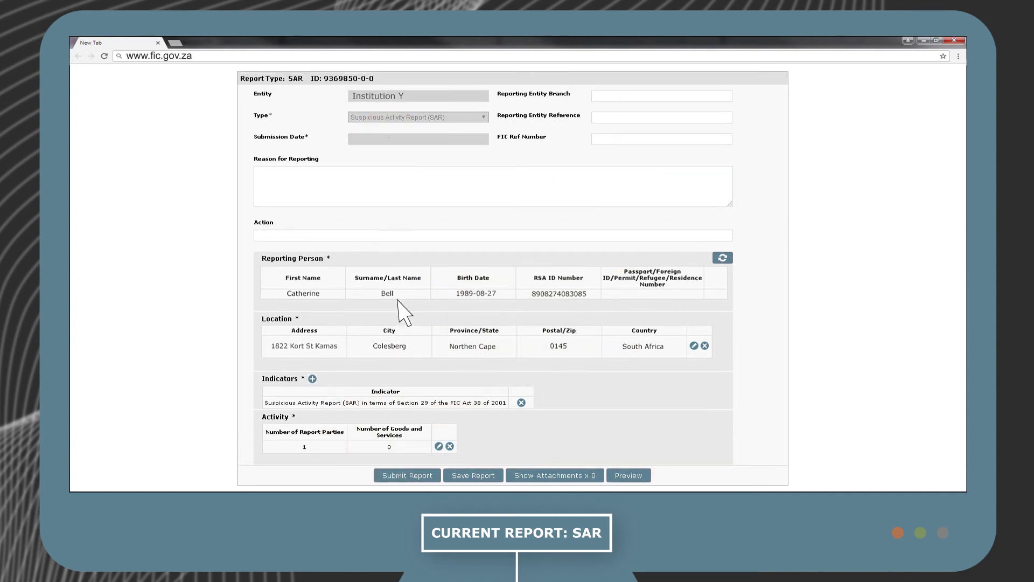
{"action": "left_click", "coordinate": [384, 153]}
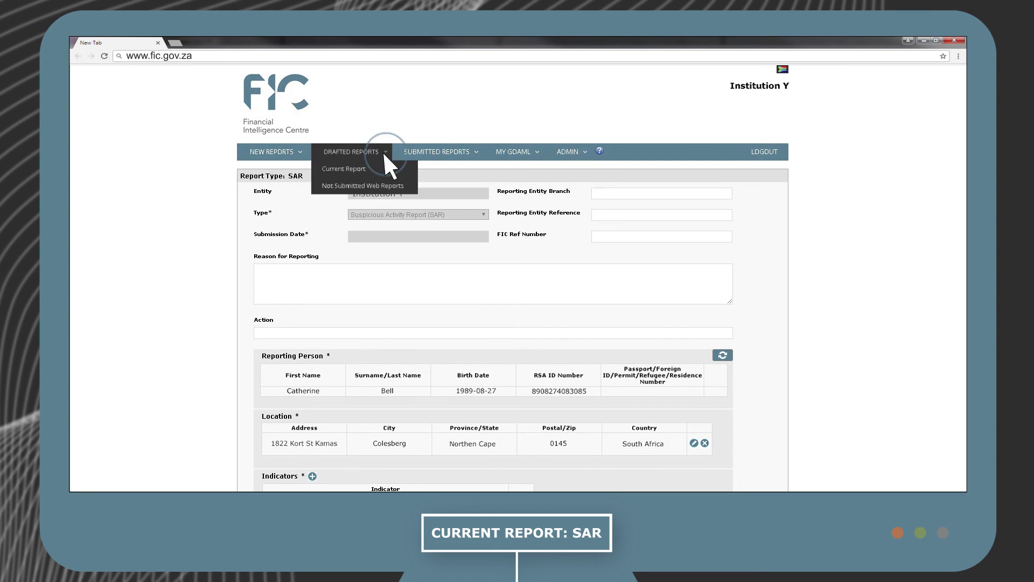